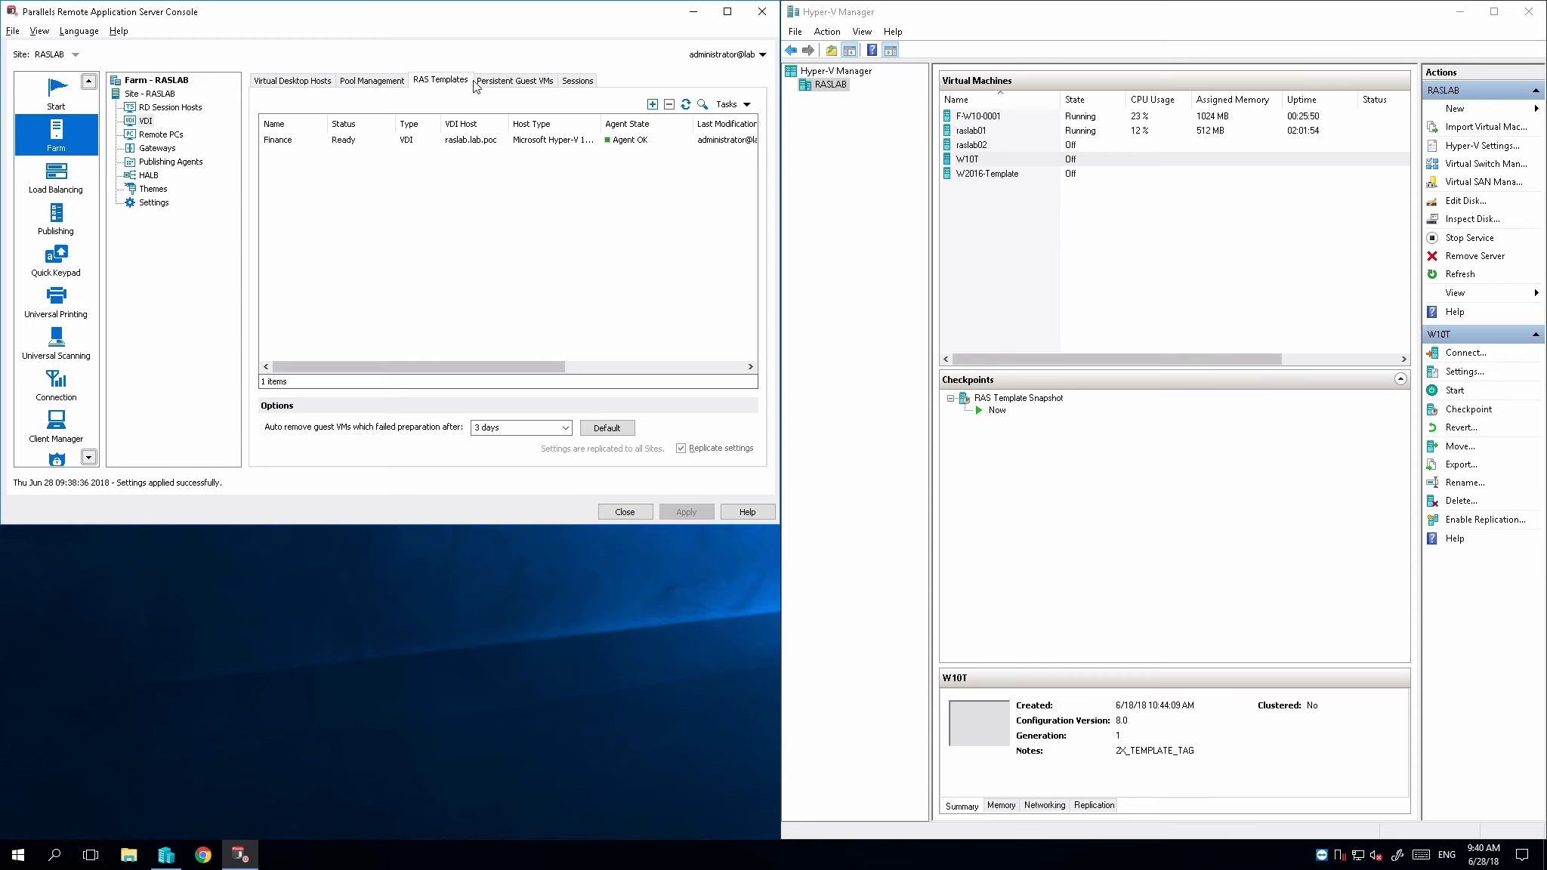
Start a new RAS template from the W2016-Template guest VM as an RD session host and proceed past the agent check
left_click(652, 104)
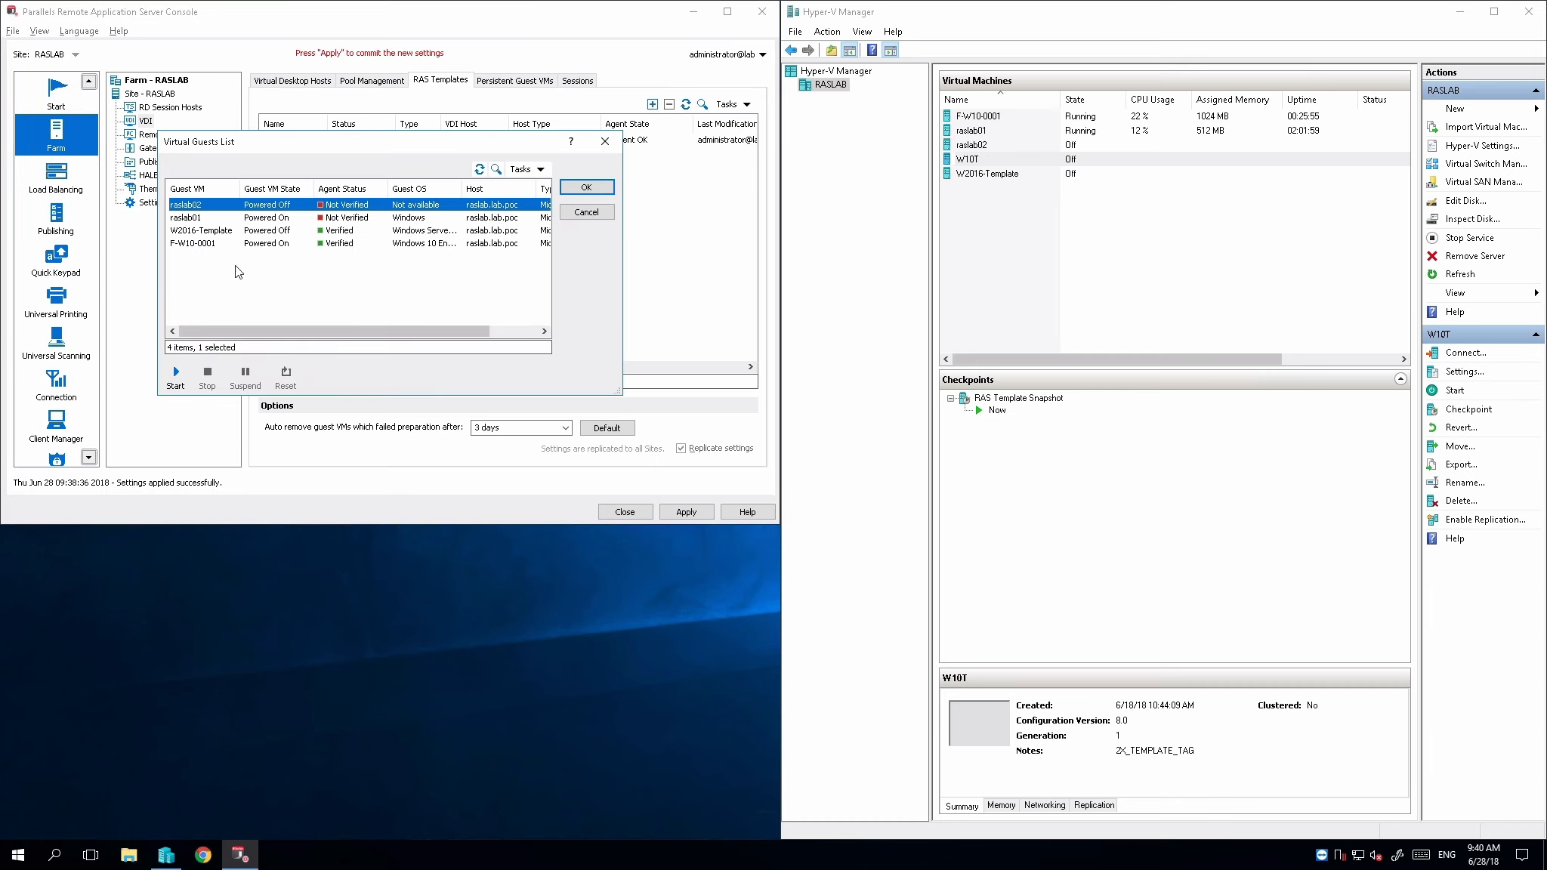
left_click(238, 231)
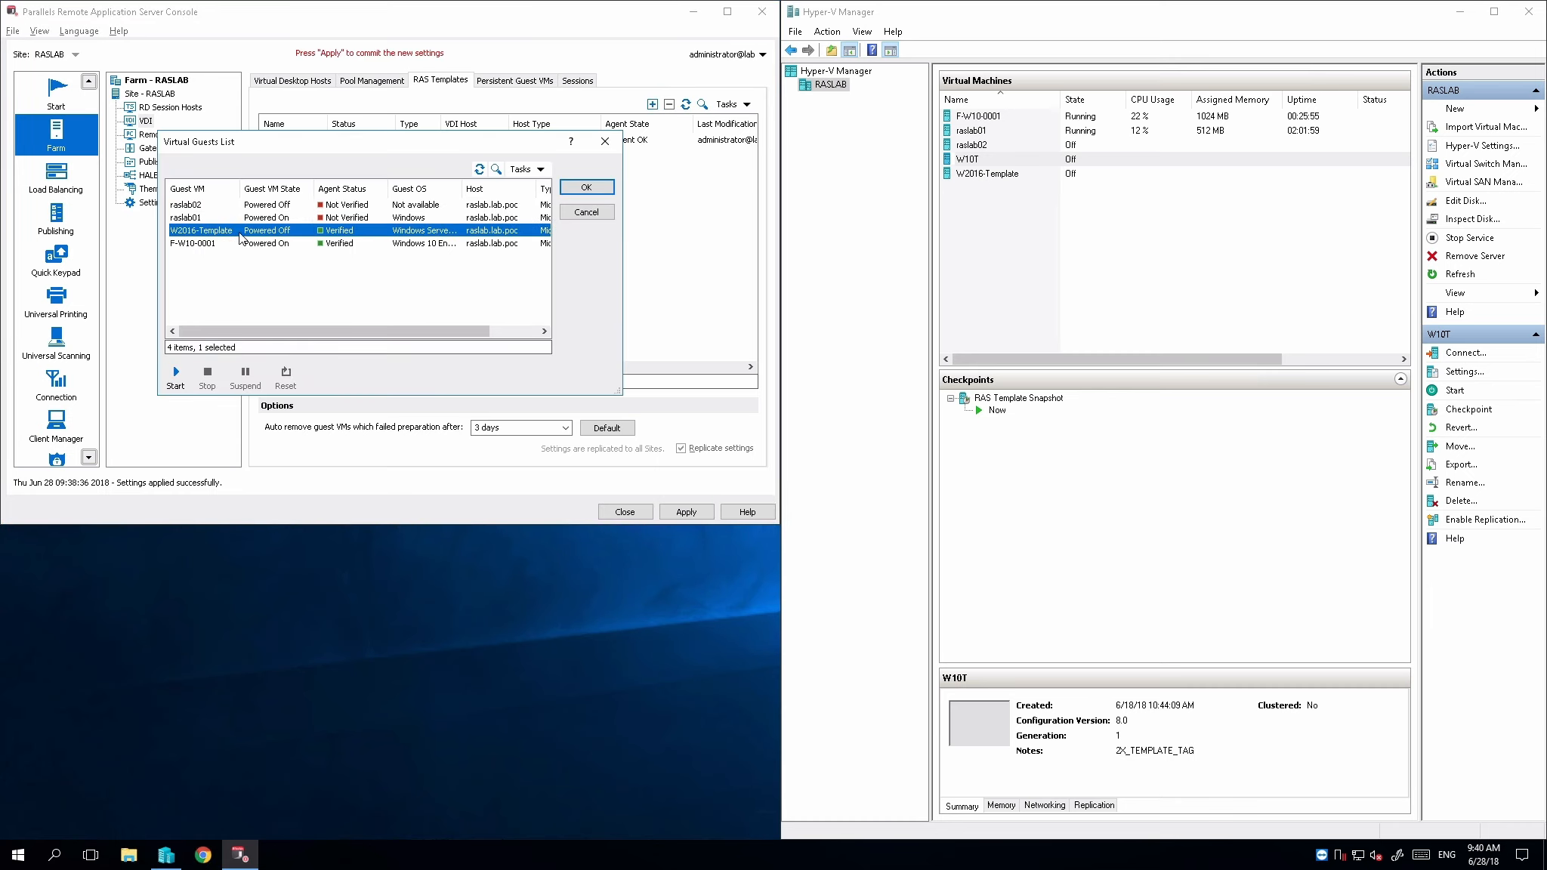
left_click(578, 190)
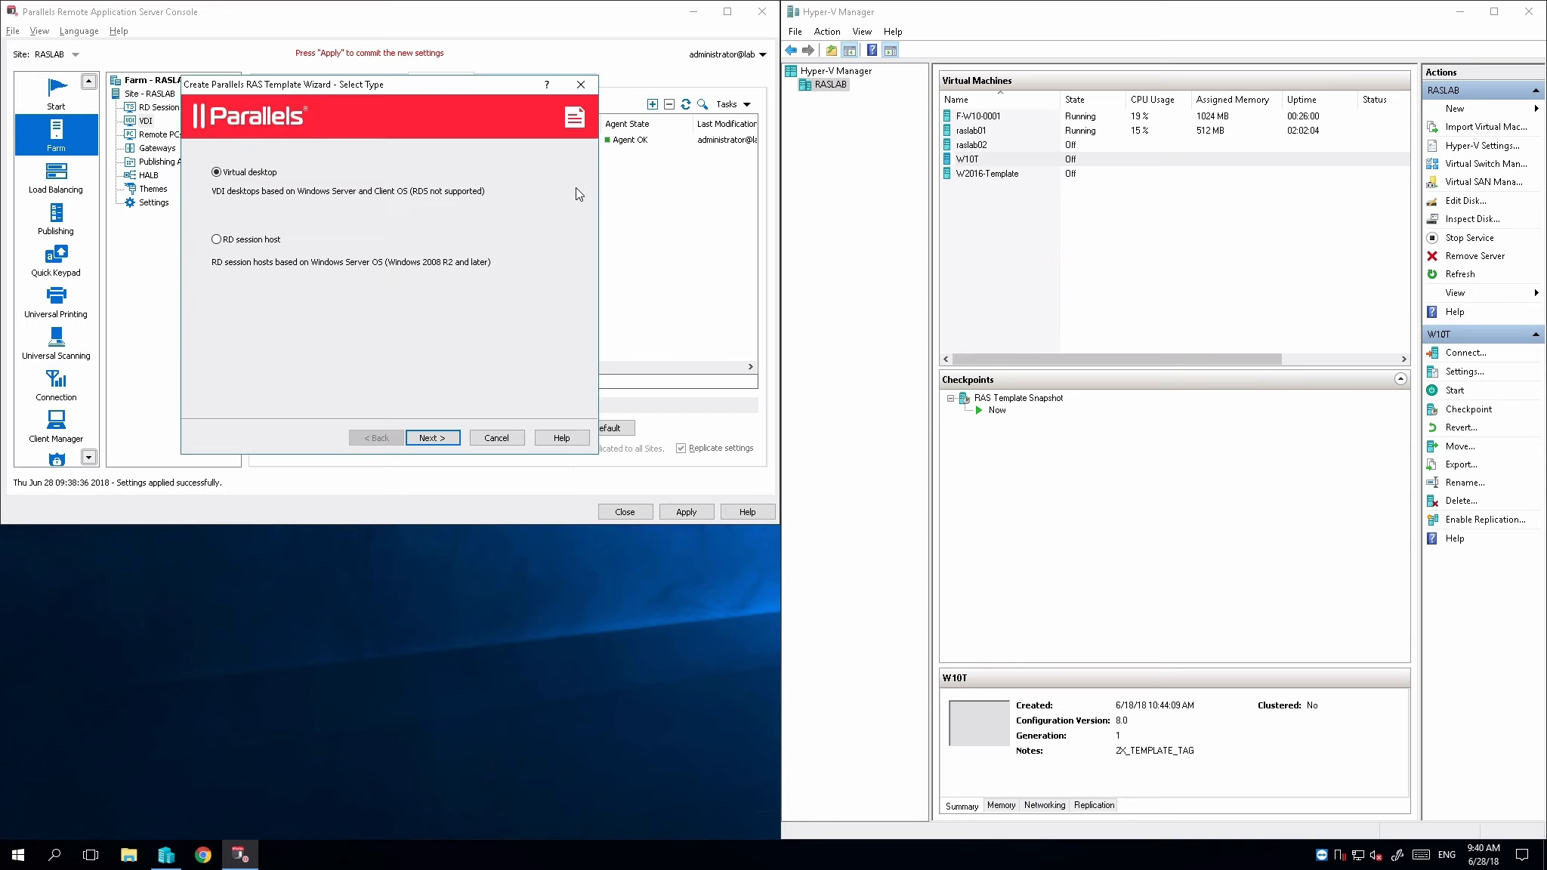
left_click(233, 243)
left_click(423, 437)
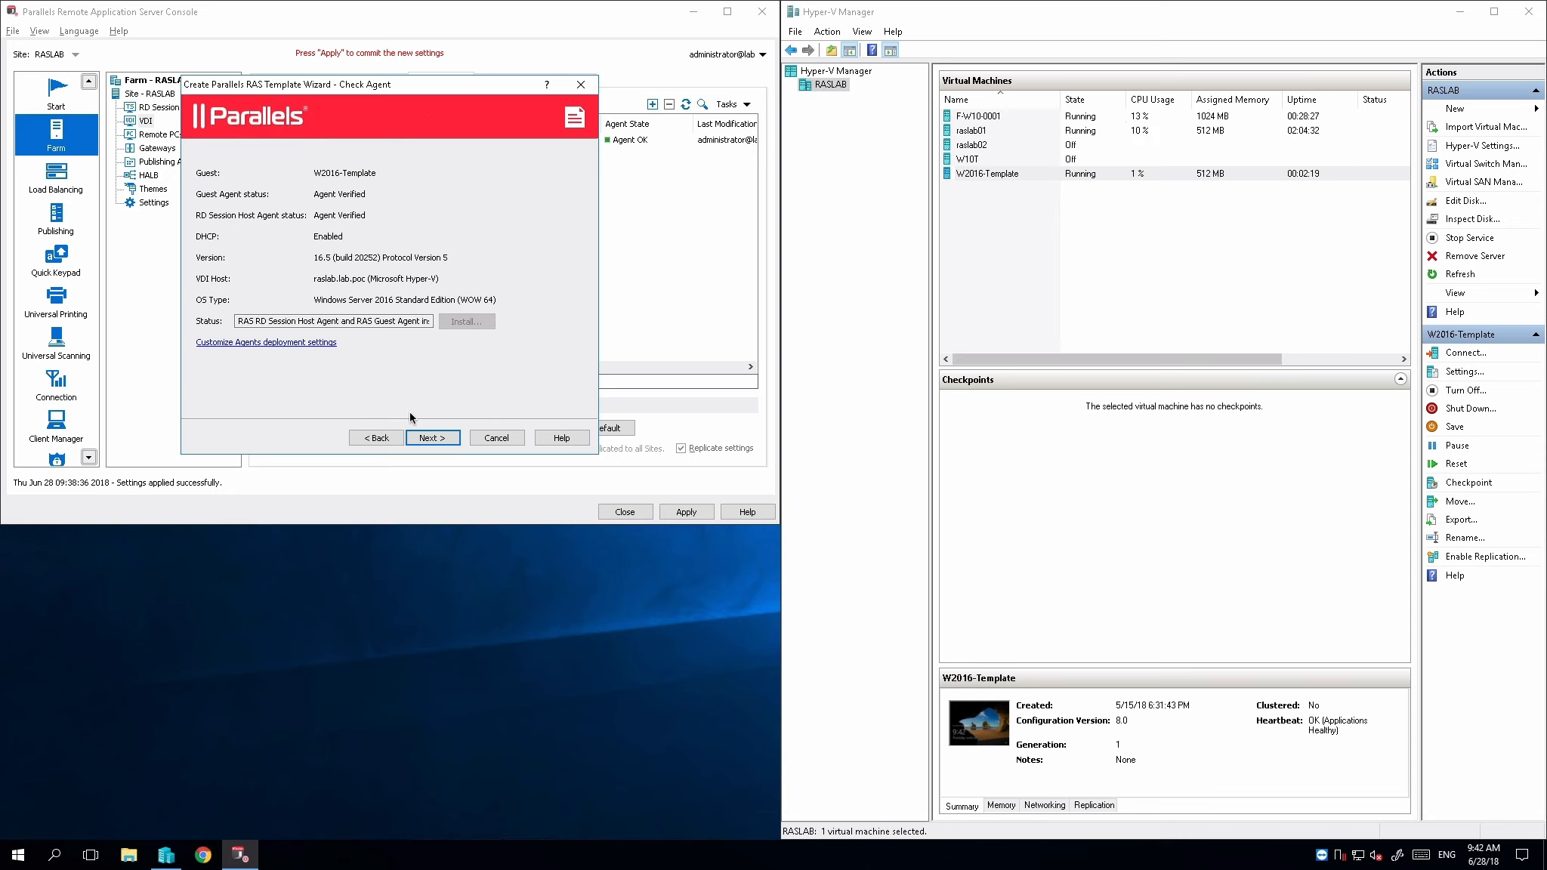
left_click(432, 438)
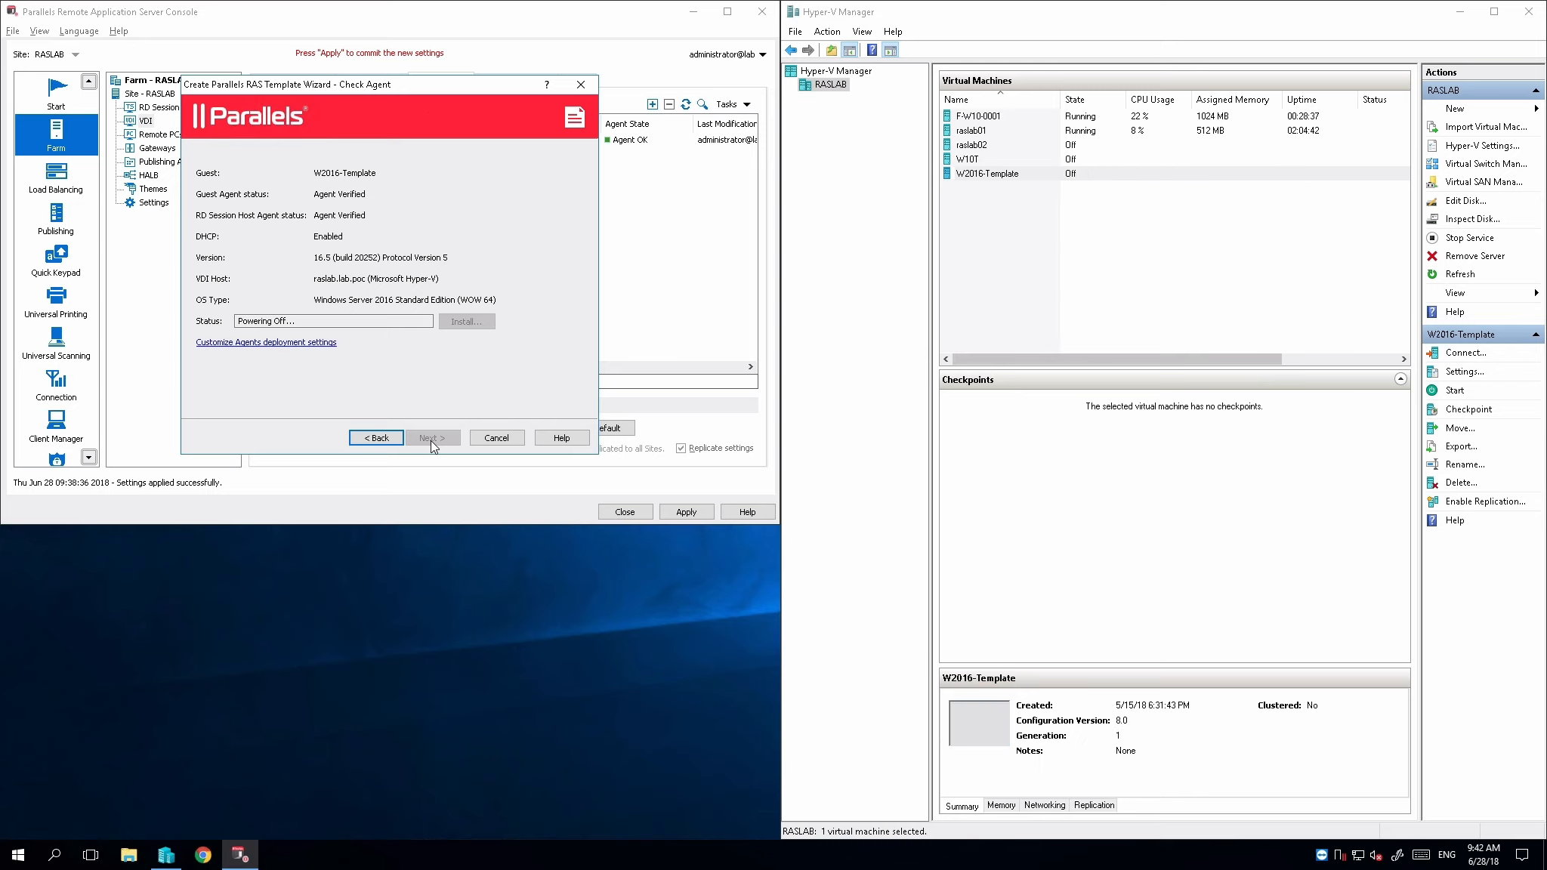
left_click(431, 438)
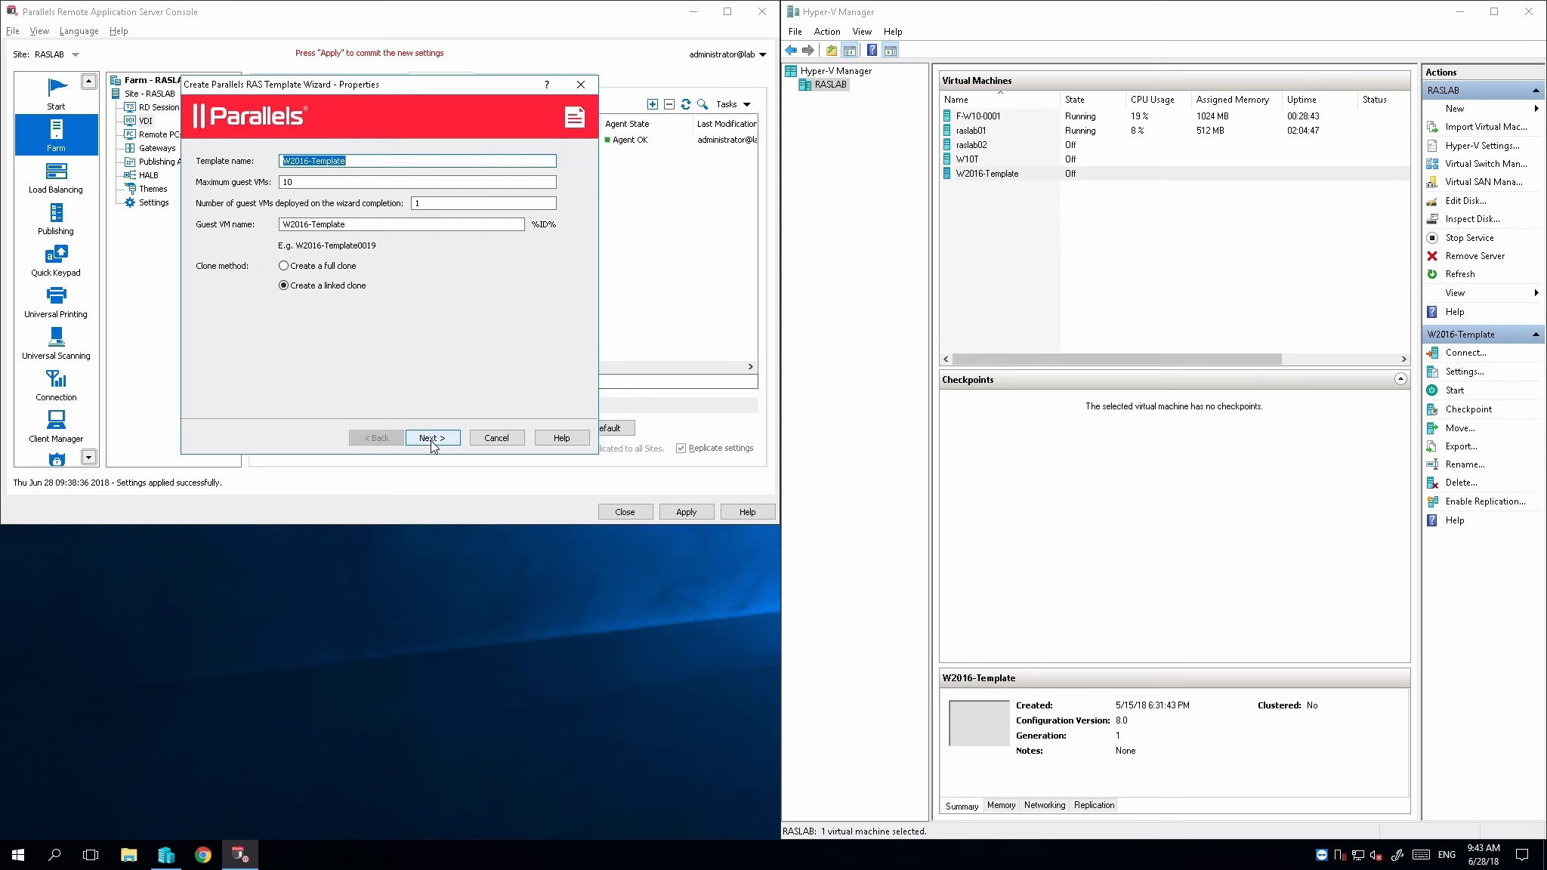
Name the template RDSH-1, set the guest VM name to Apps-a-, and set the VMs deployed on wizard completion to 0
type("RDSH-1")
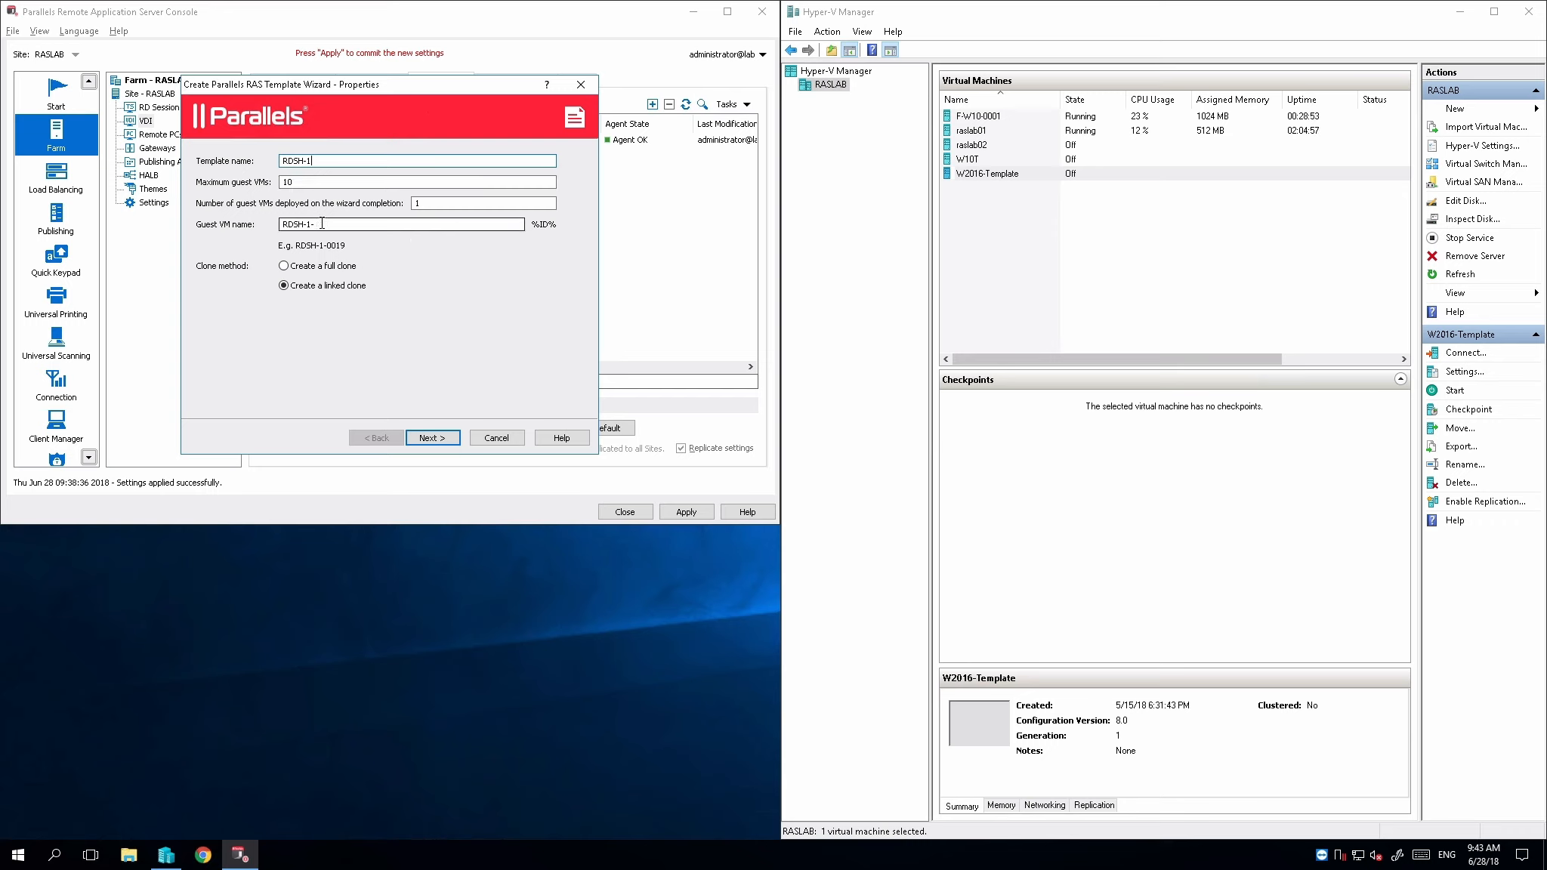
left_click_drag(326, 225, 279, 224)
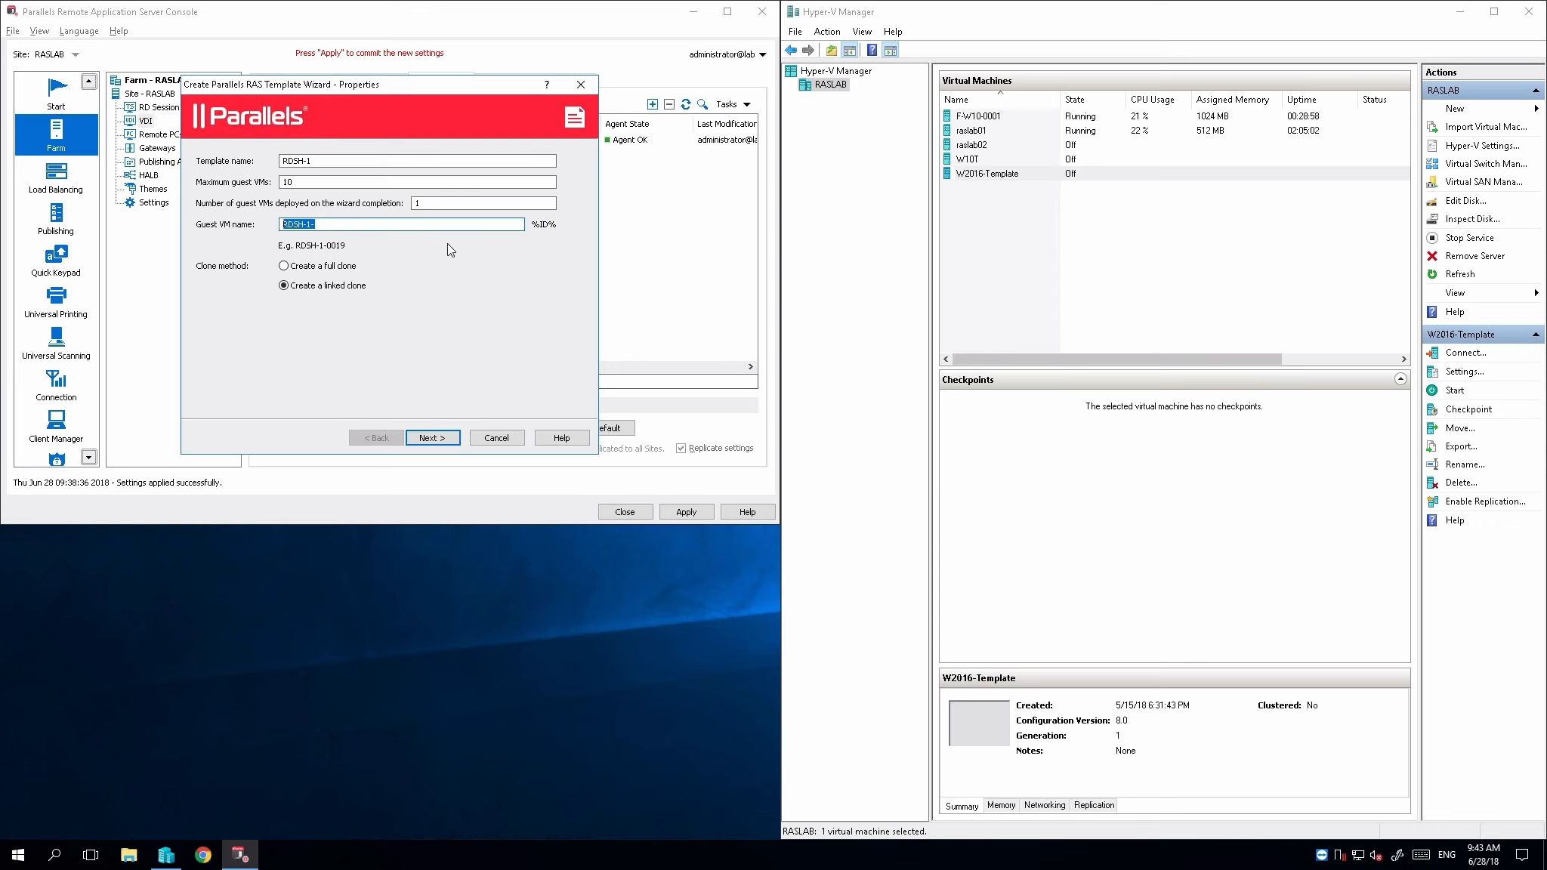
type("Apps-a-")
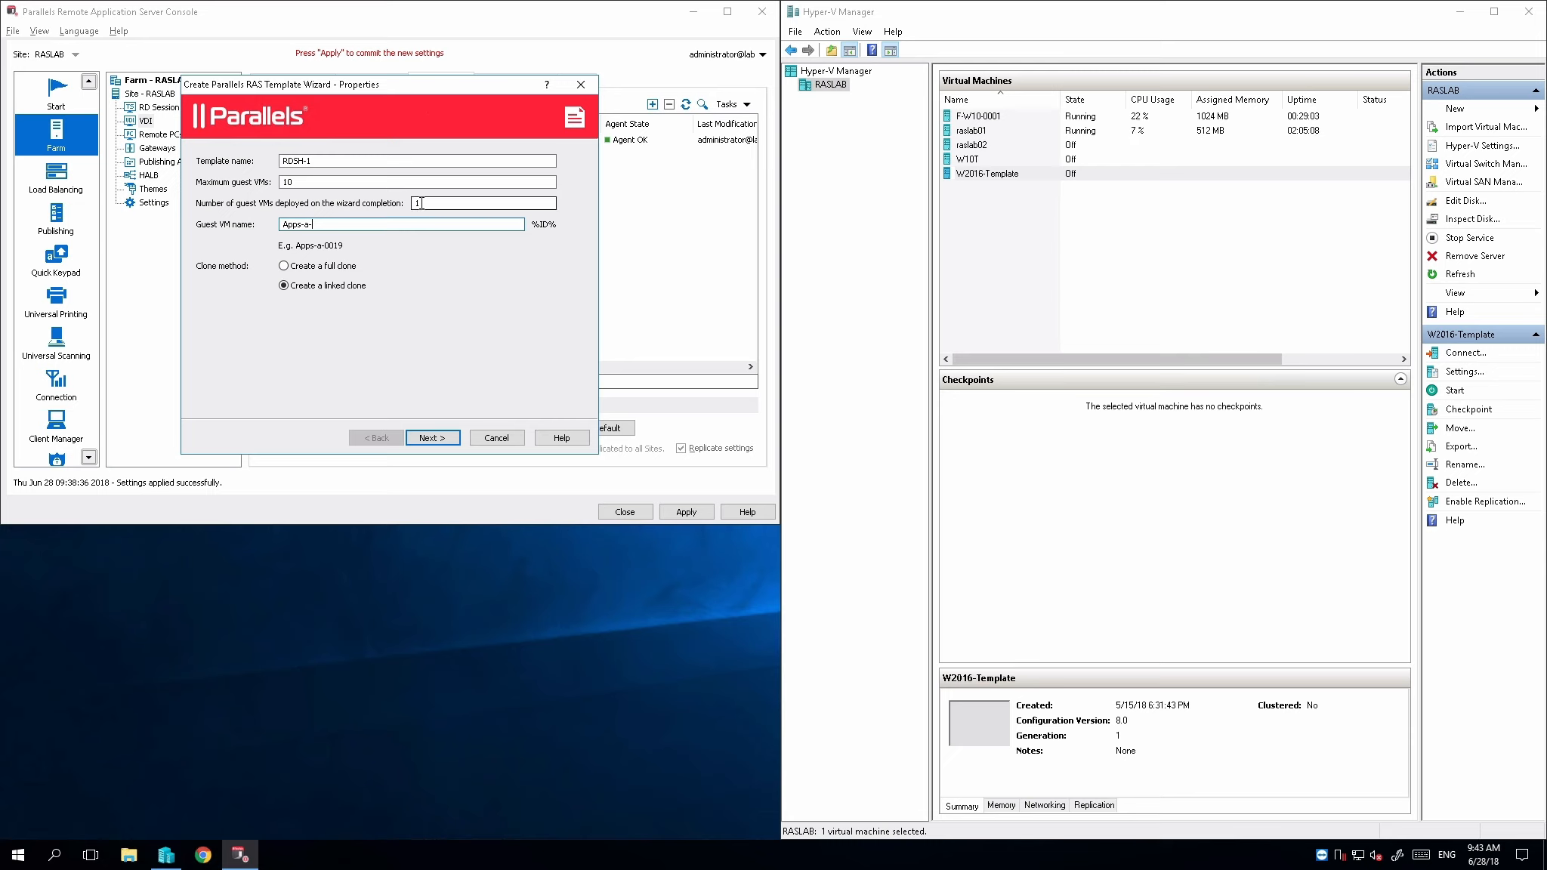
left_click_drag(421, 203, 409, 204)
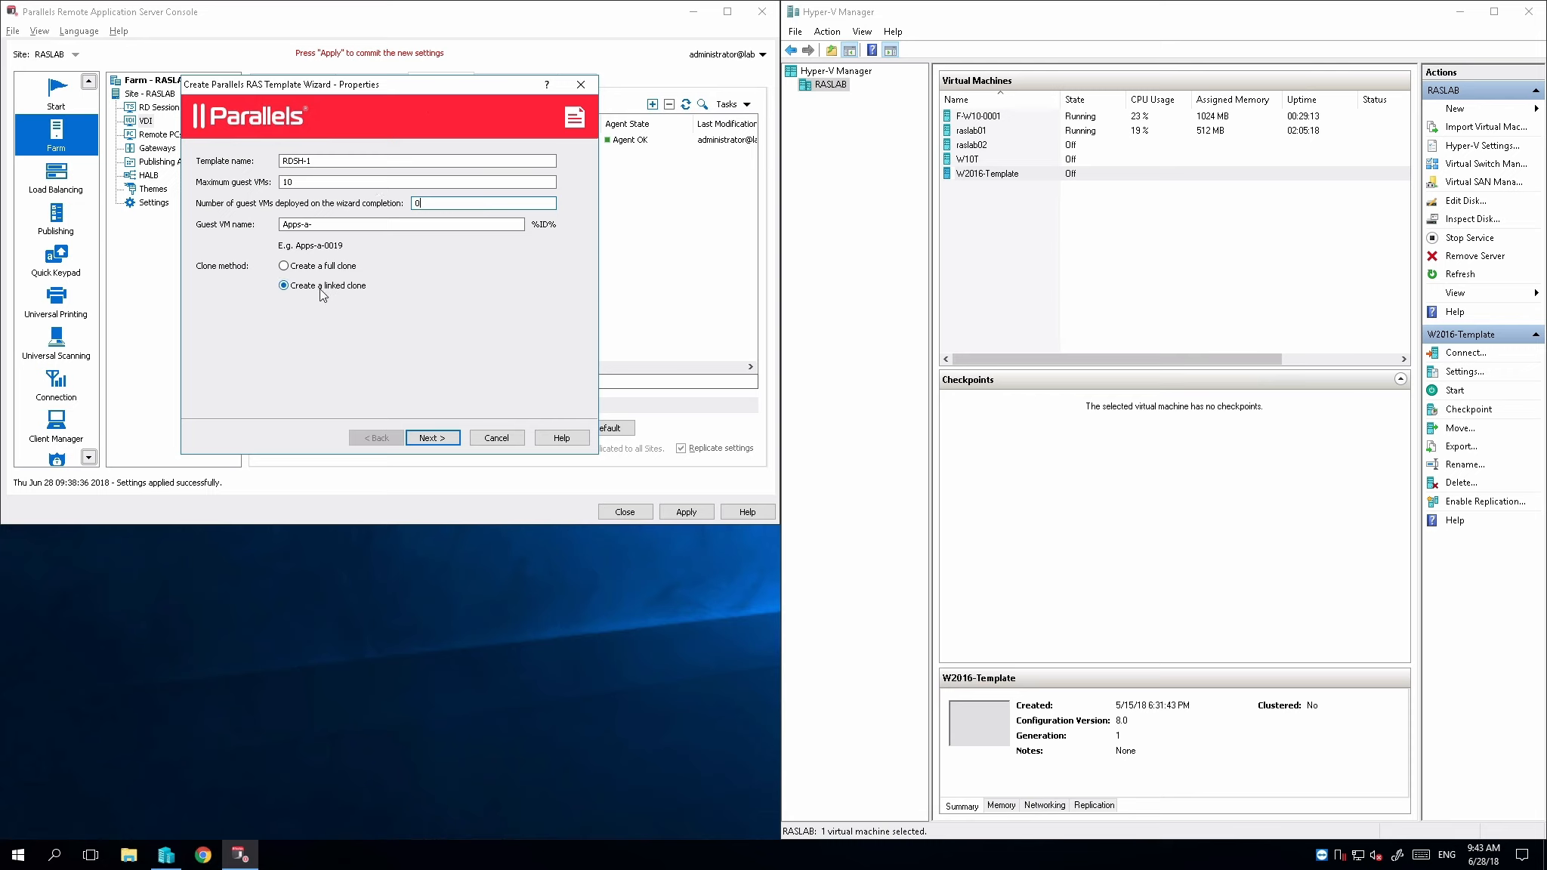
left_click(451, 439)
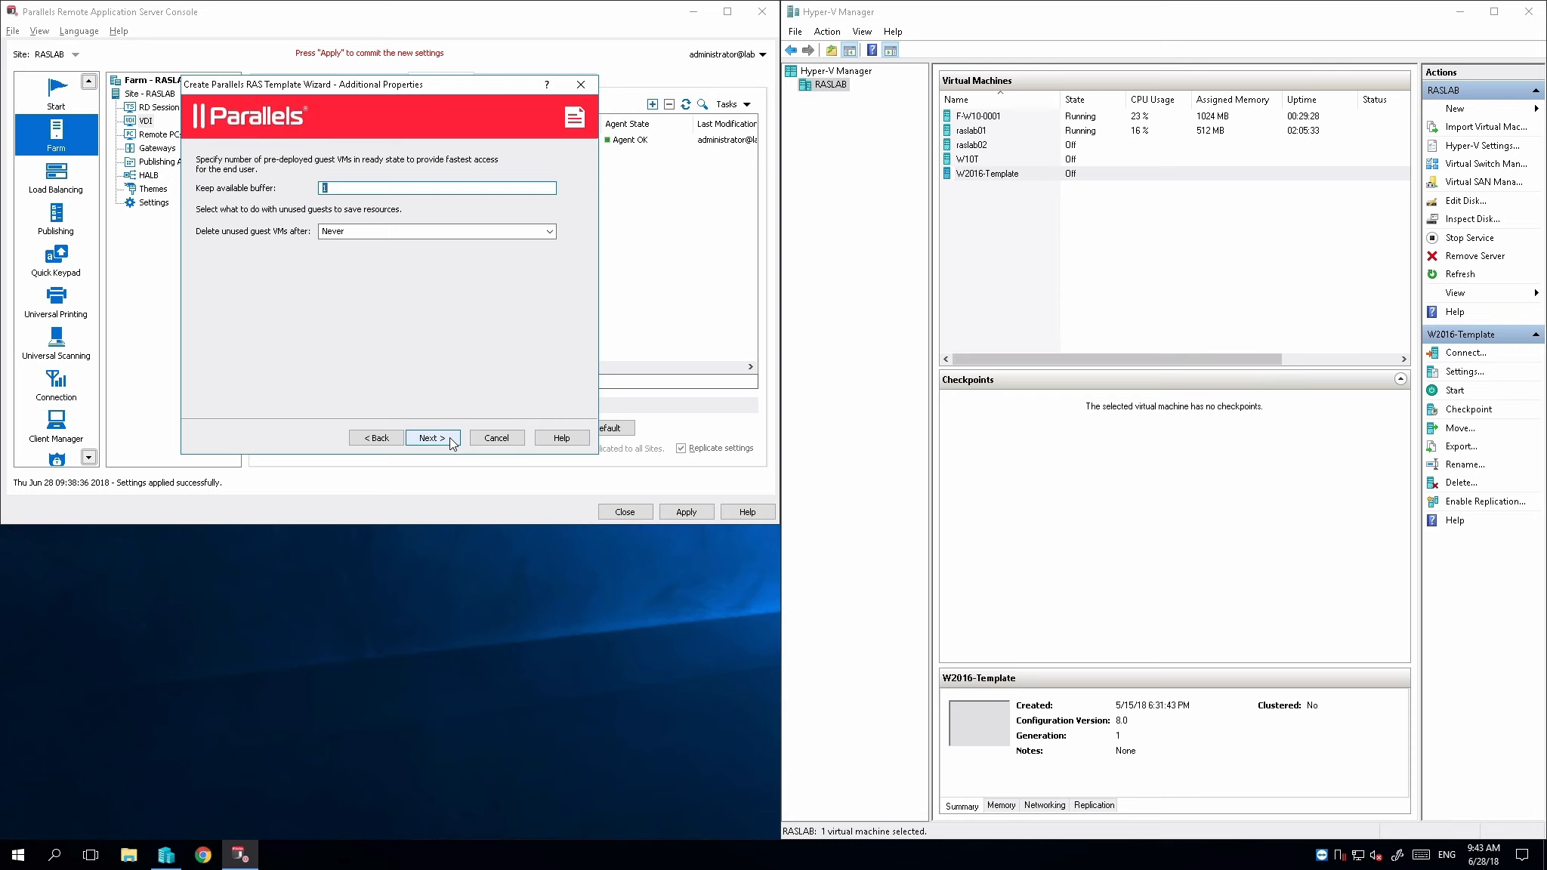
Keep the default buffer and unused-VM settings, and set the guest VM folder to c:\rdsh\
left_click(430, 439)
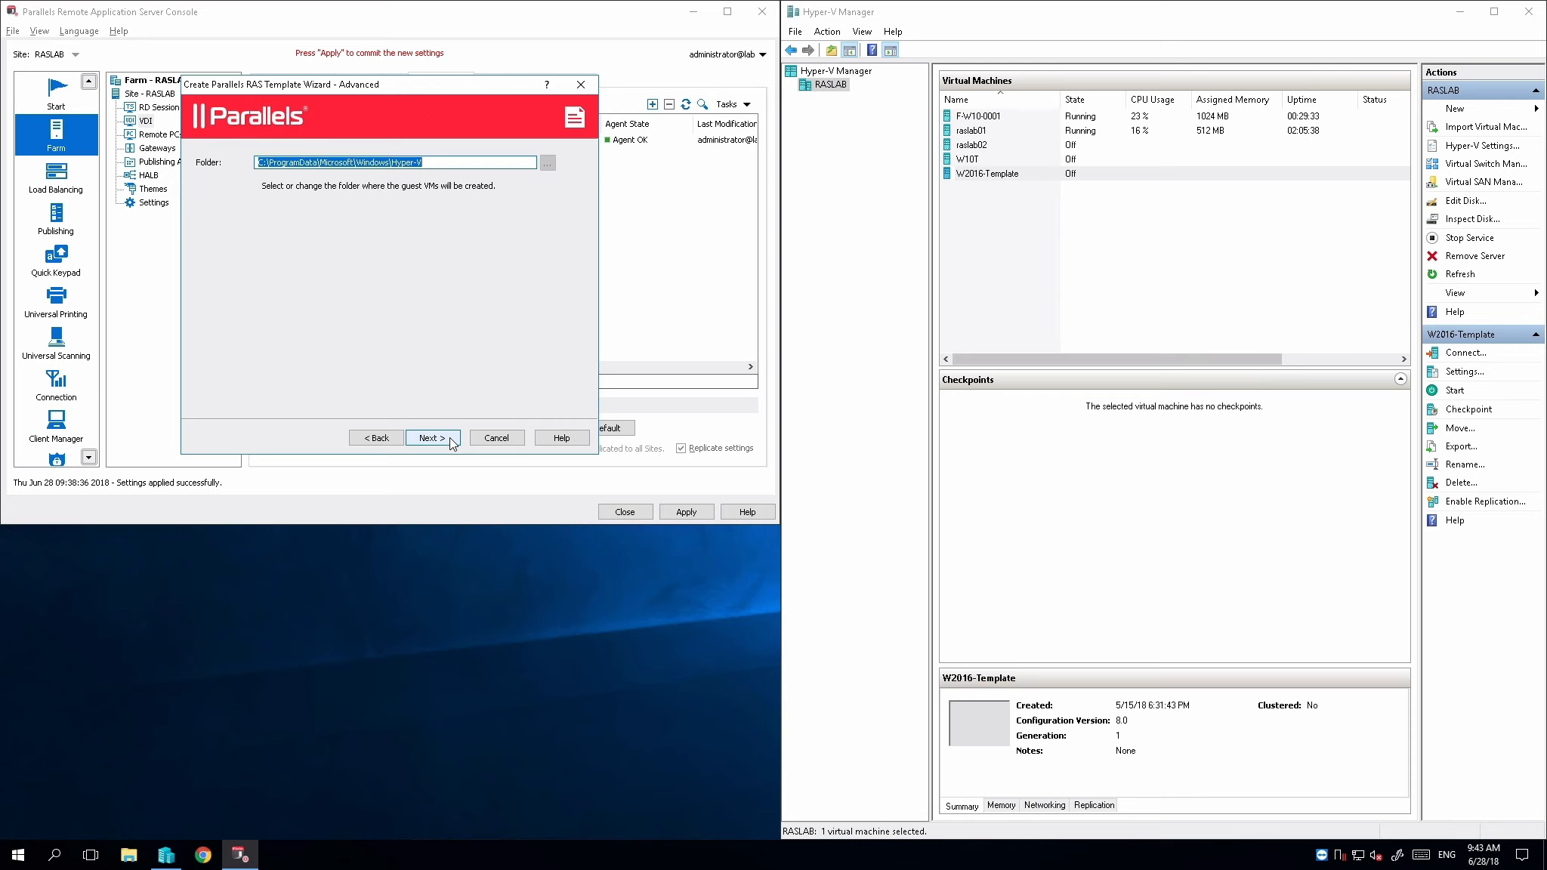
type("c")
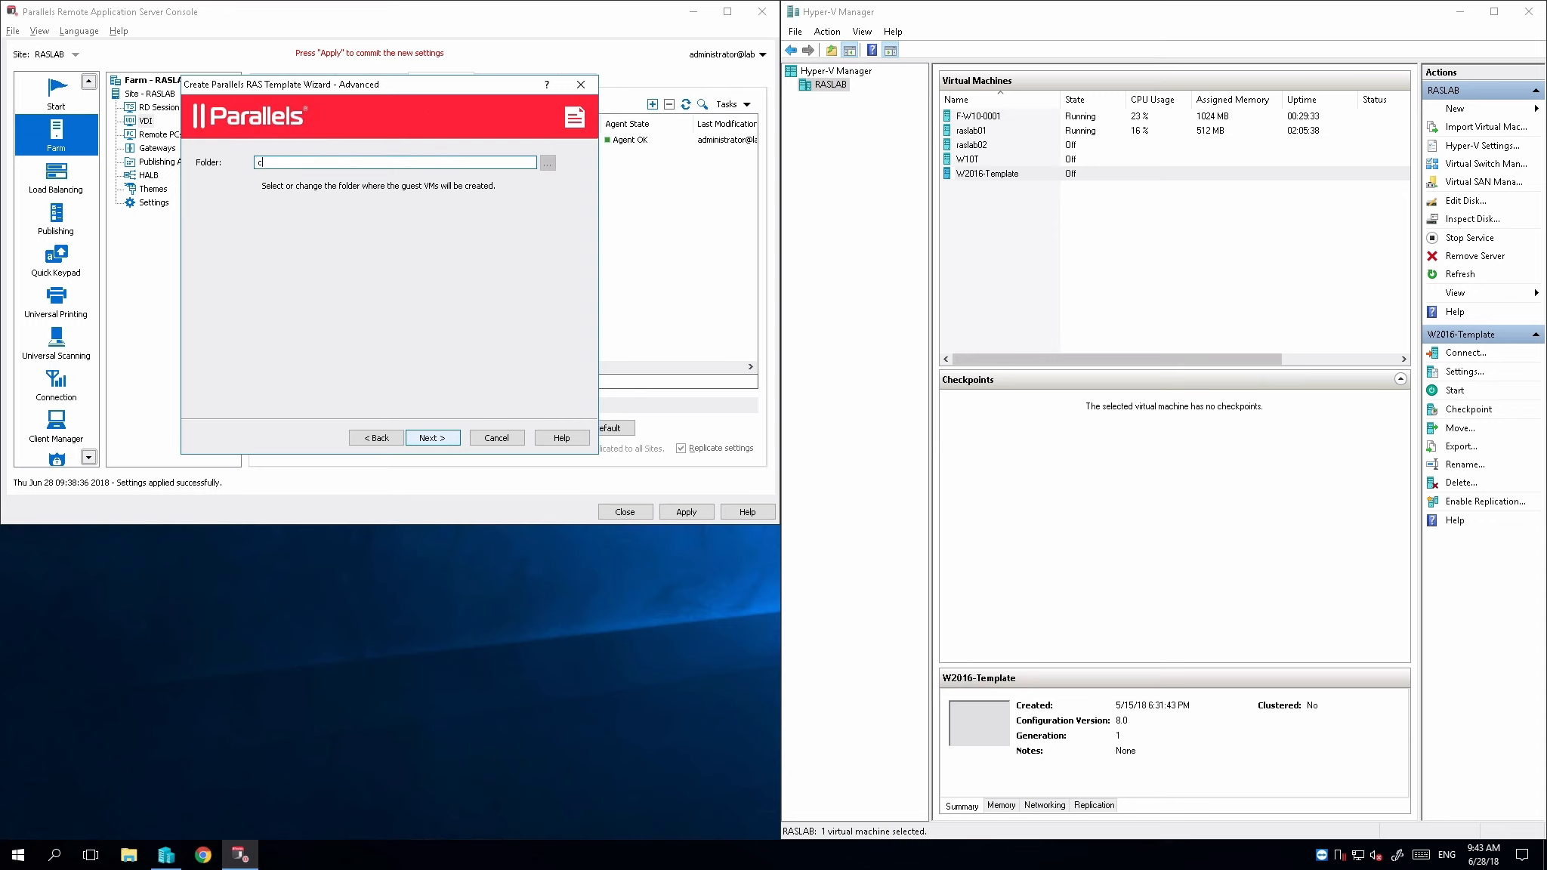
type(":\rdsh\\")
left_click(441, 439)
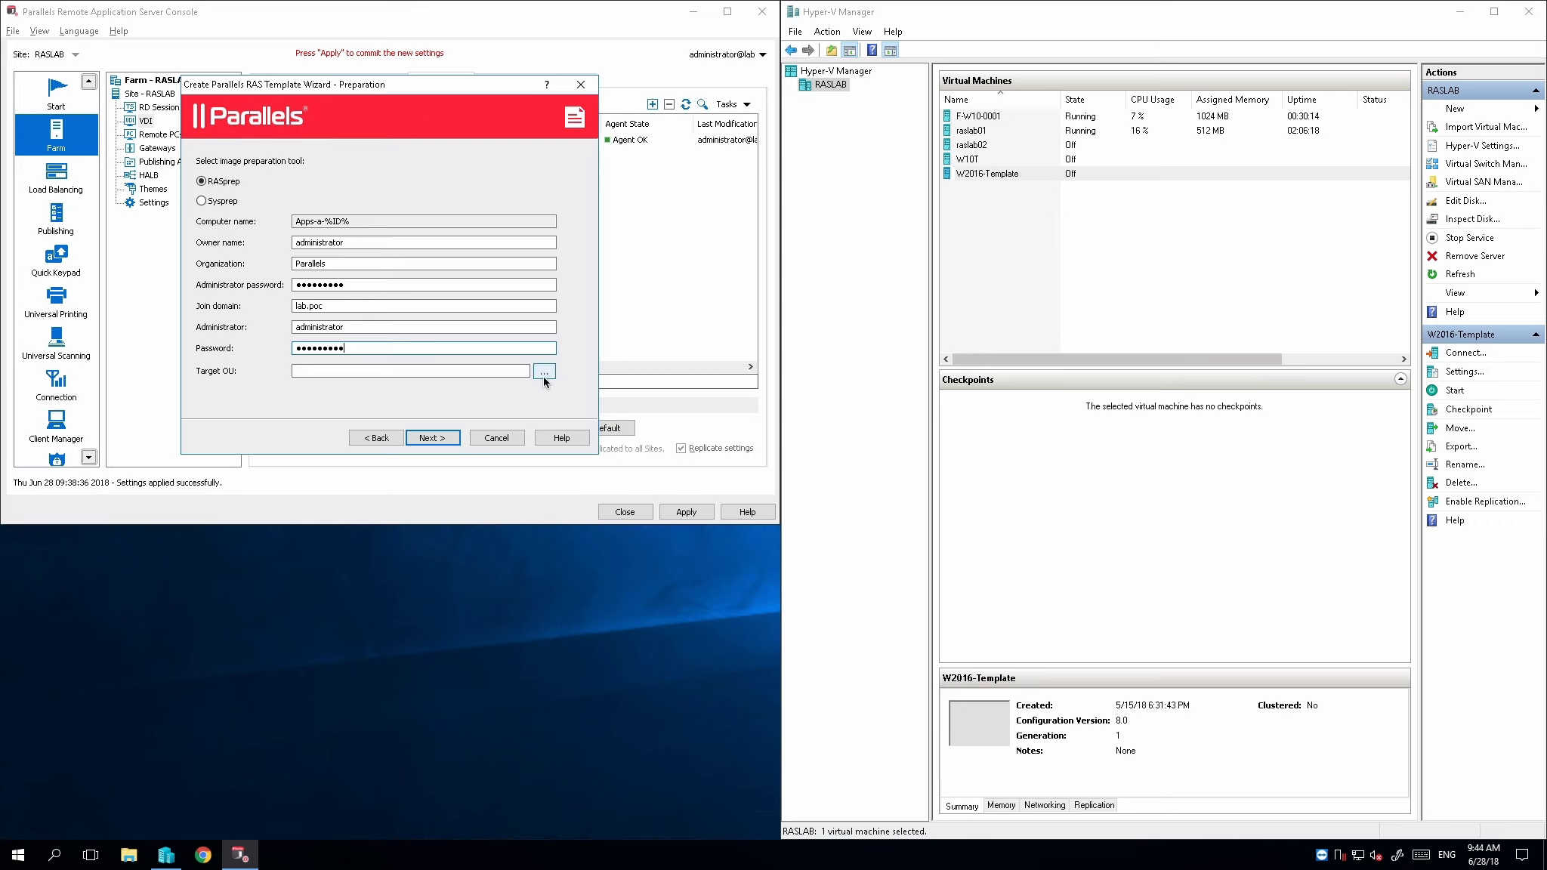
Choose the RDSH organizational unit under the lab domain as the target OU for image preparation
left_click(545, 372)
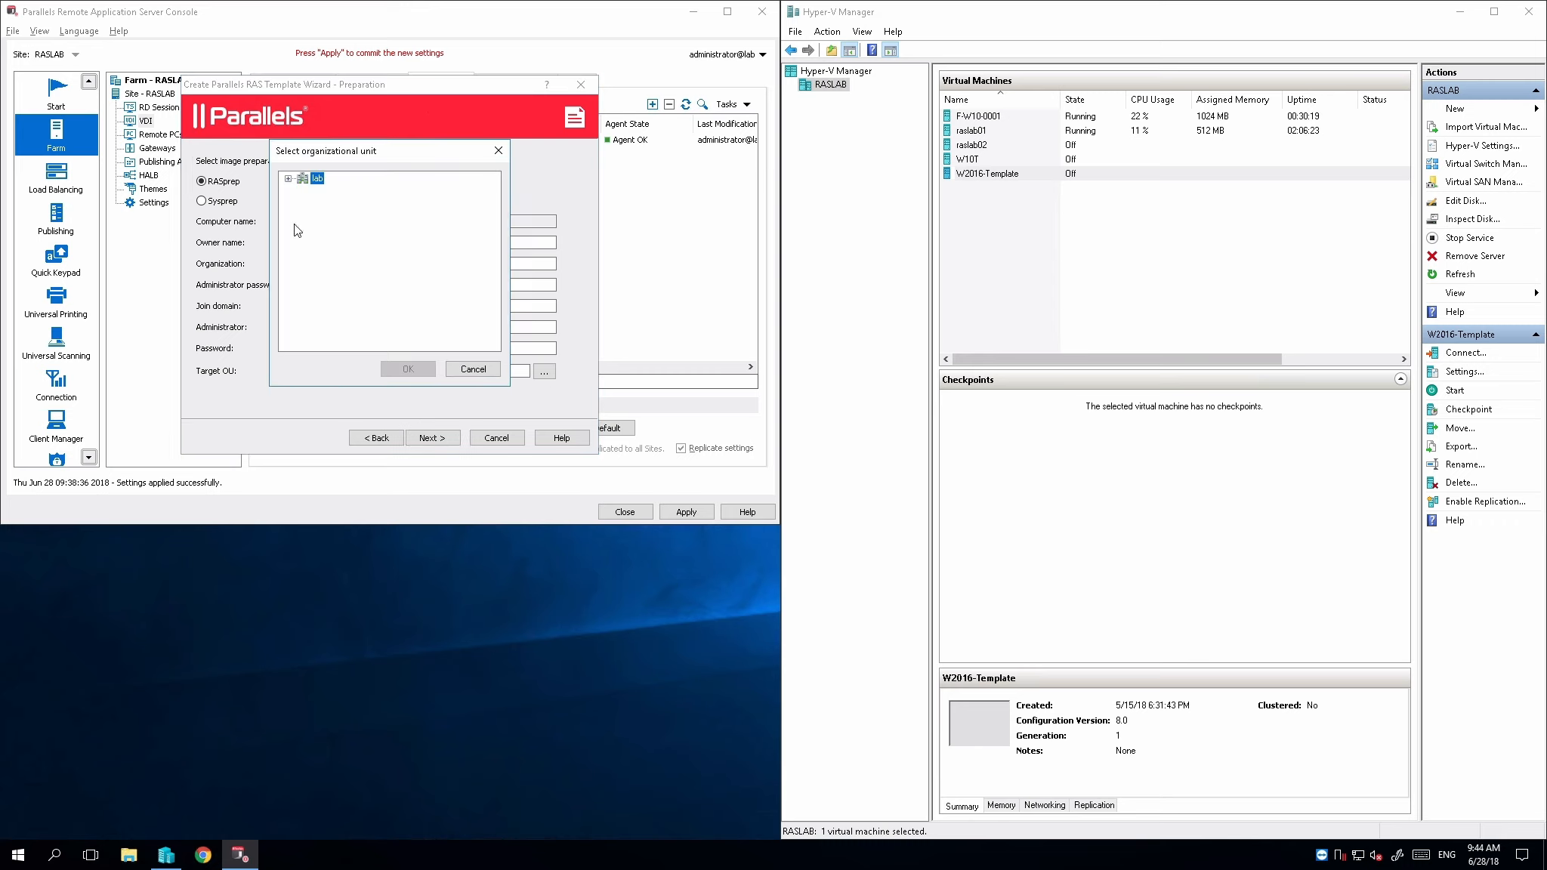
left_click(337, 251)
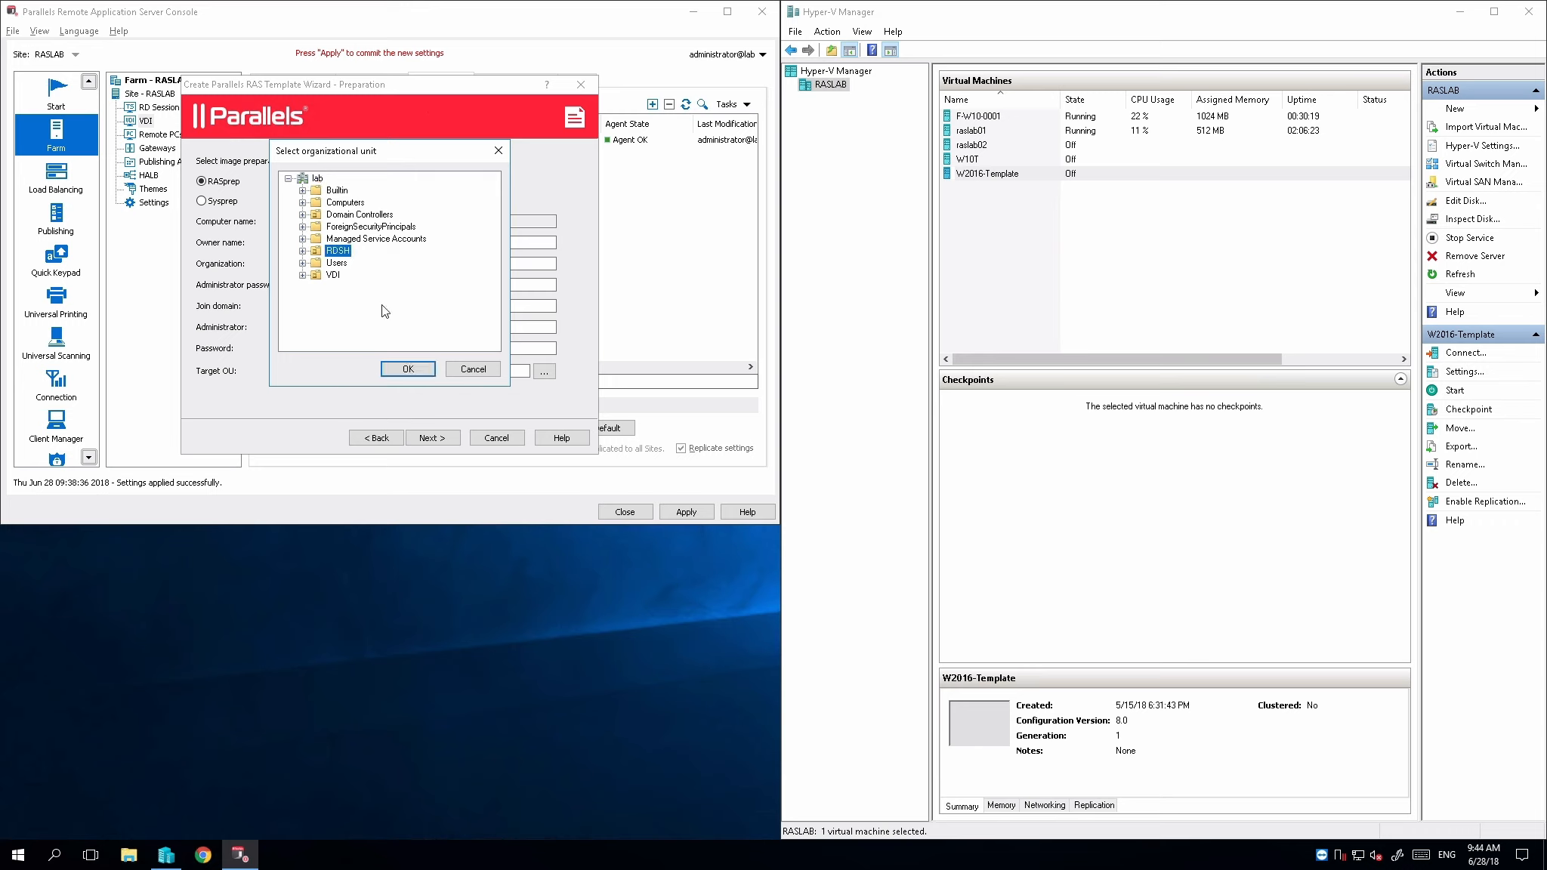
left_click(408, 368)
left_click(433, 440)
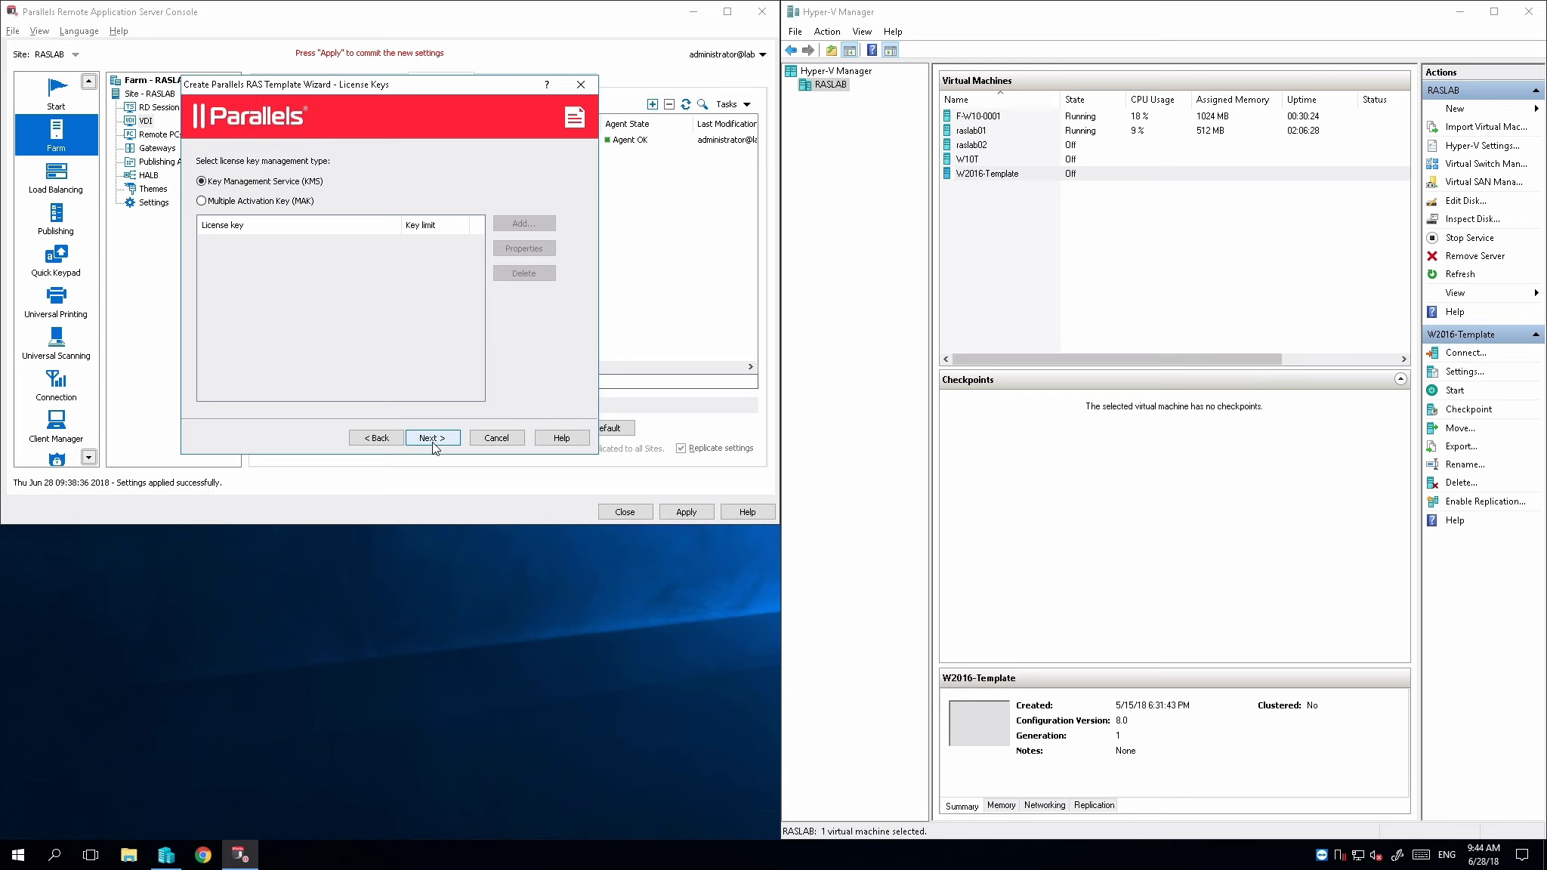
Keep Key Management Service (KMS) licensing, finish creating the RDSH-1 template, and apply the farm settings
left_click(433, 439)
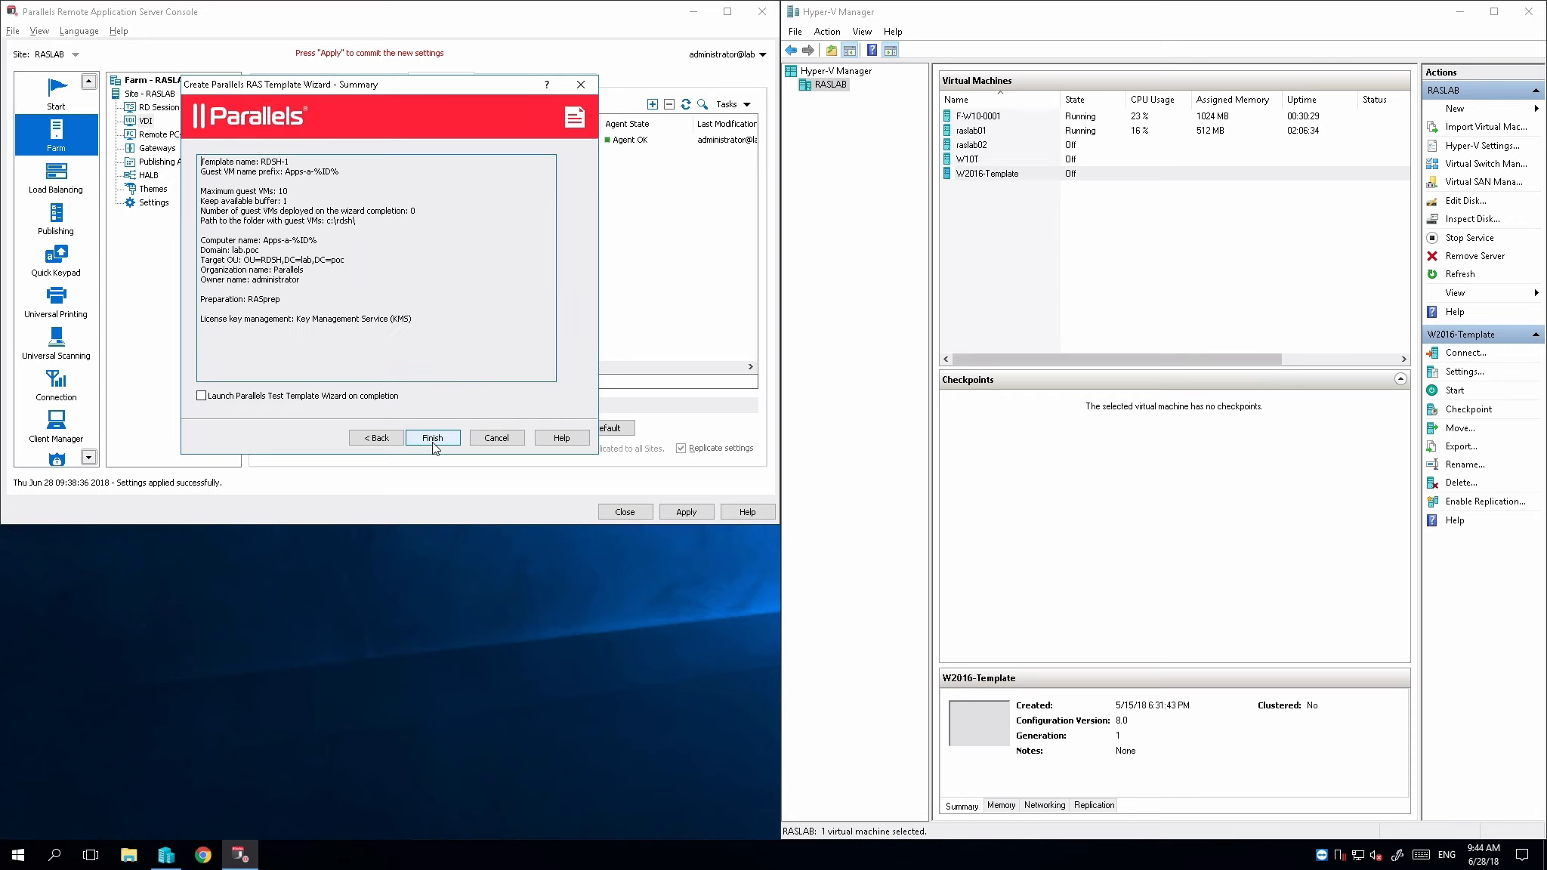
left_click(433, 439)
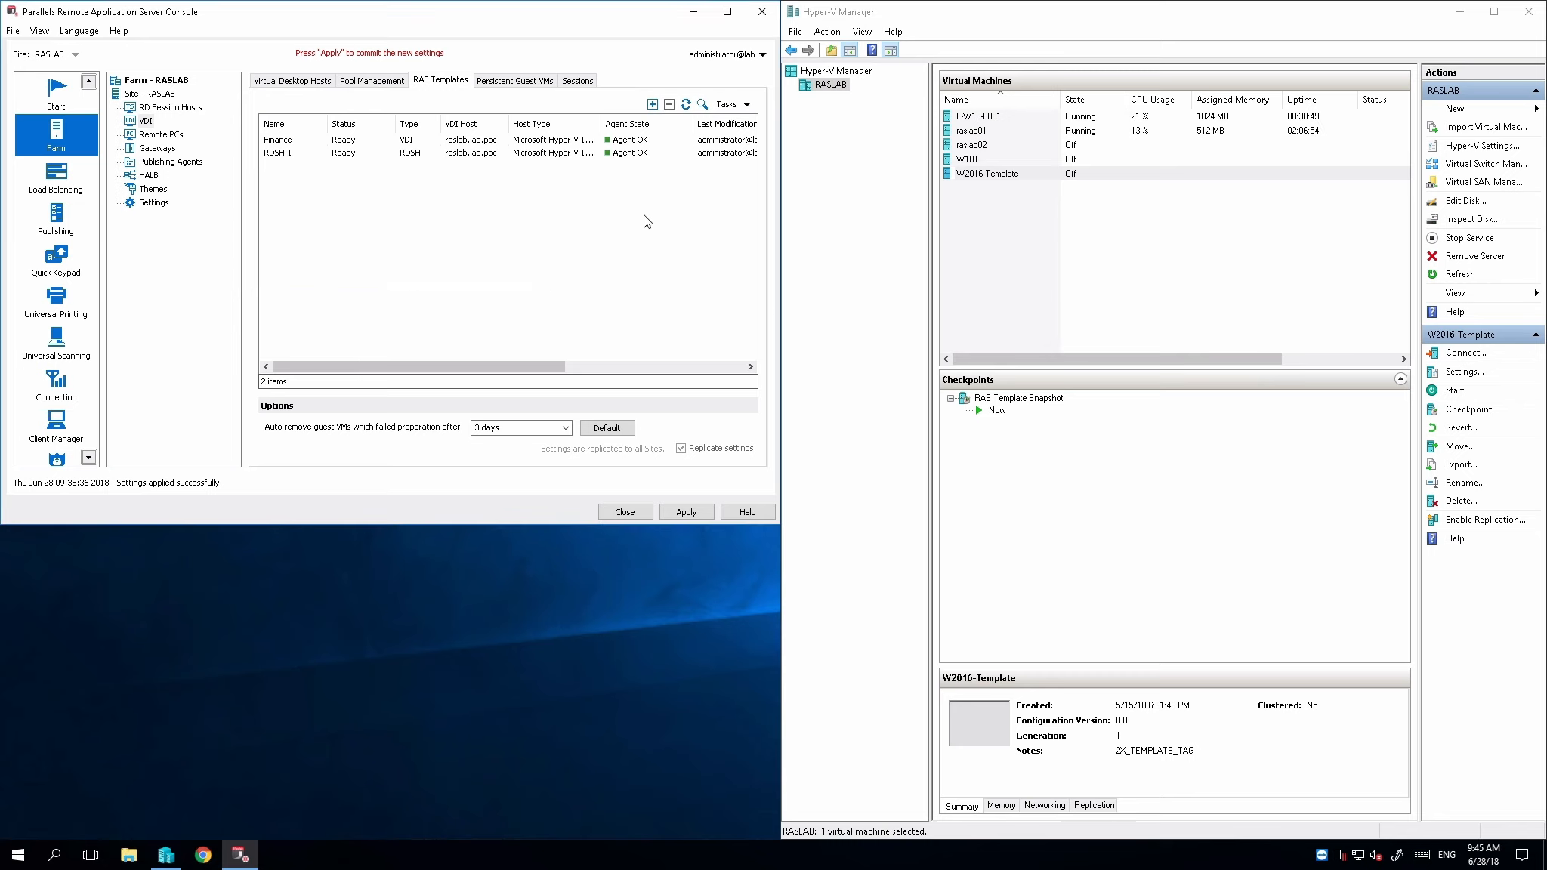
left_click(685, 517)
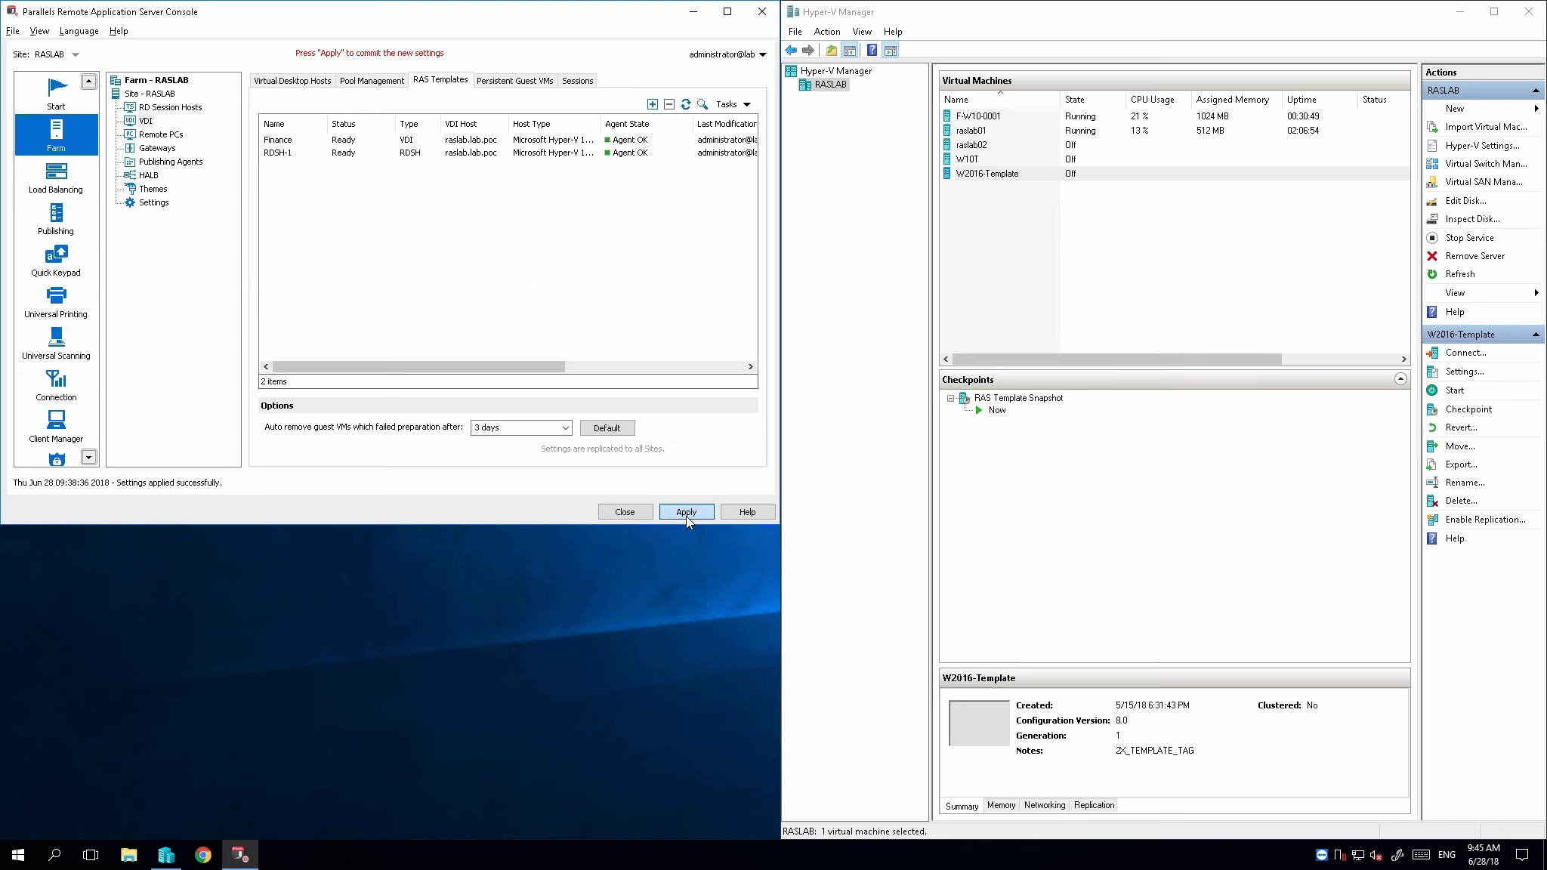
Add an RD session host group named Apps that is based on the RDSH-1 RAS template
left_click(201, 108)
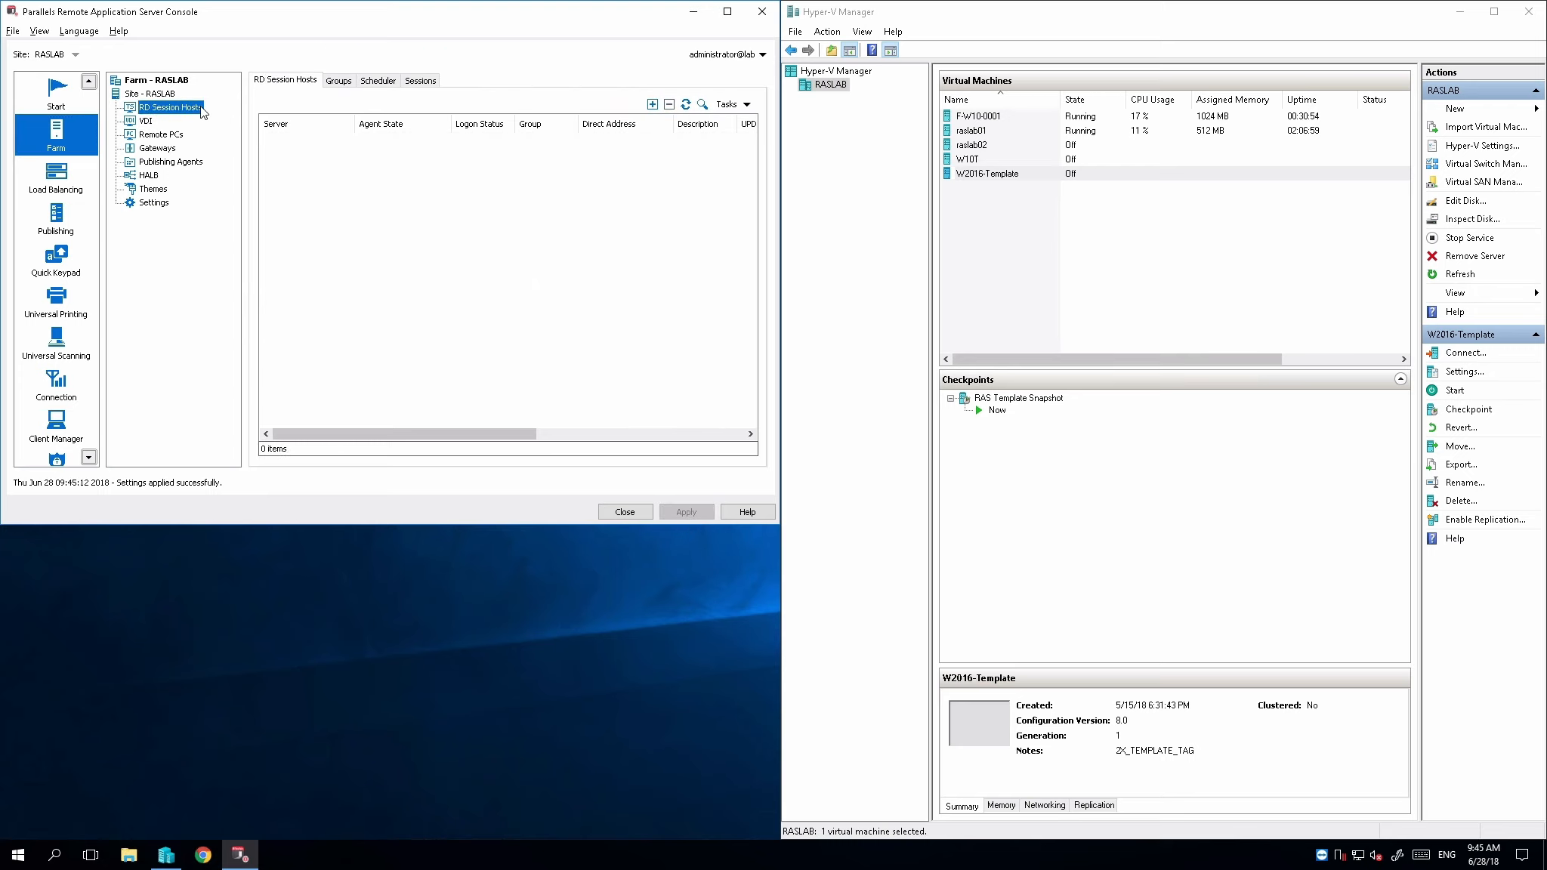
left_click(342, 83)
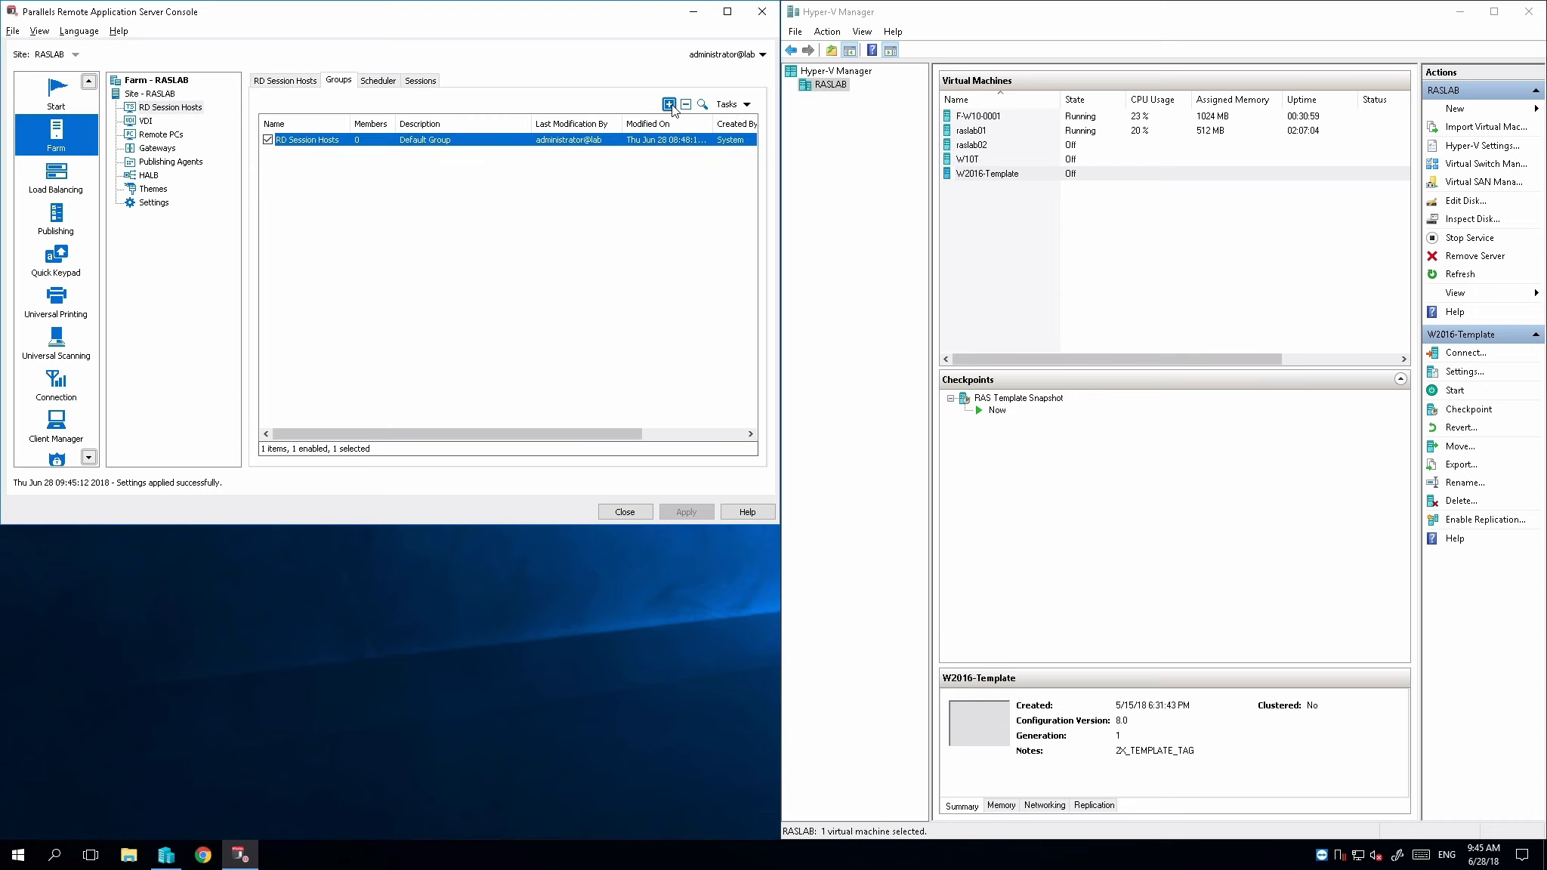
left_click(669, 105)
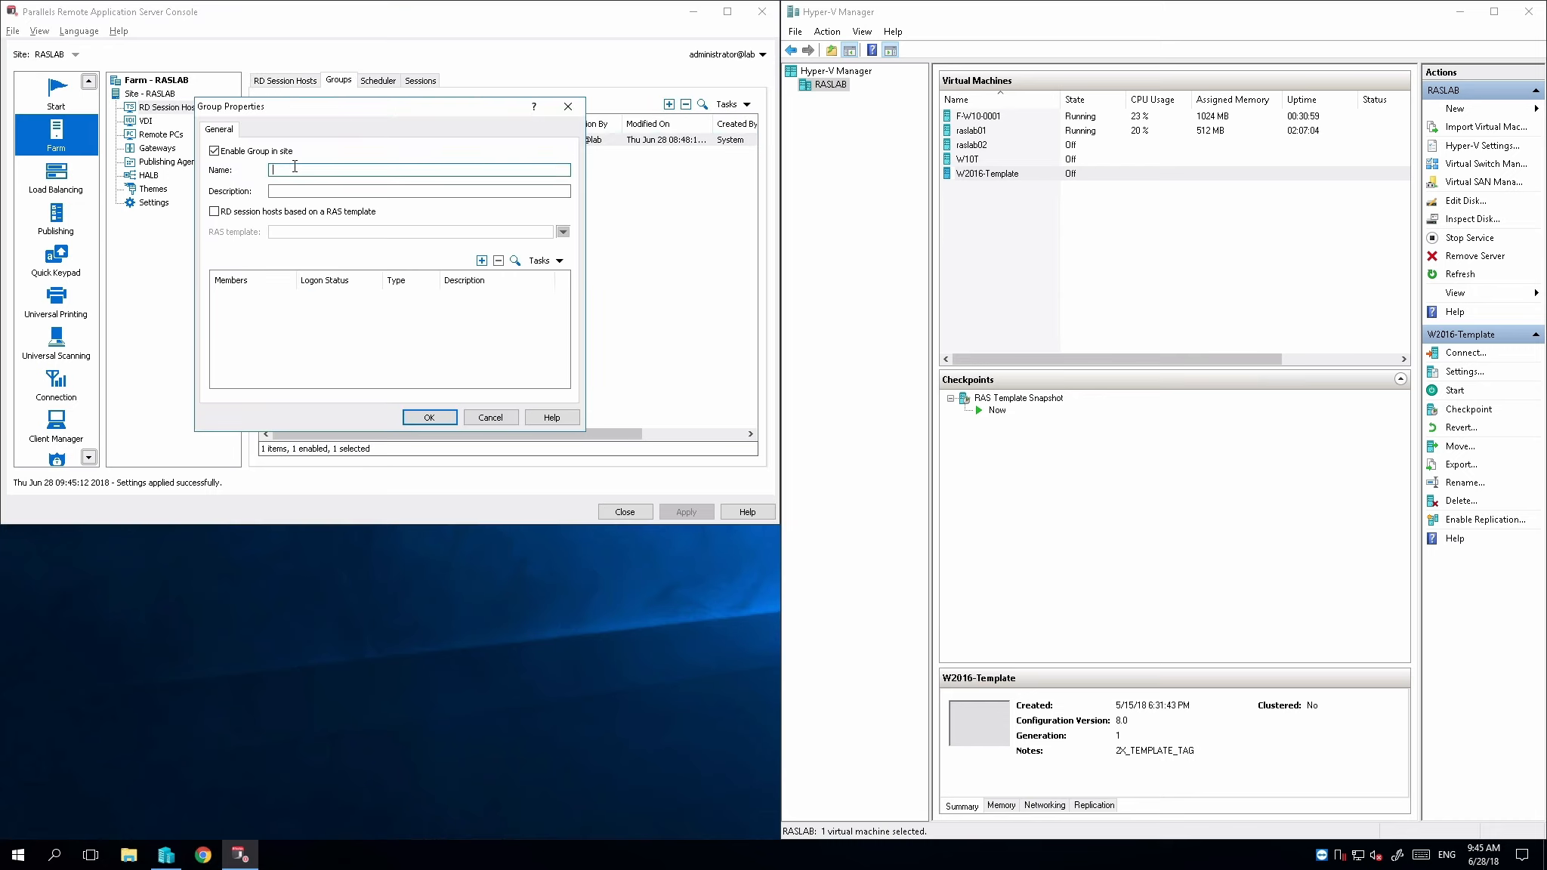
type("Apps")
left_click(215, 214)
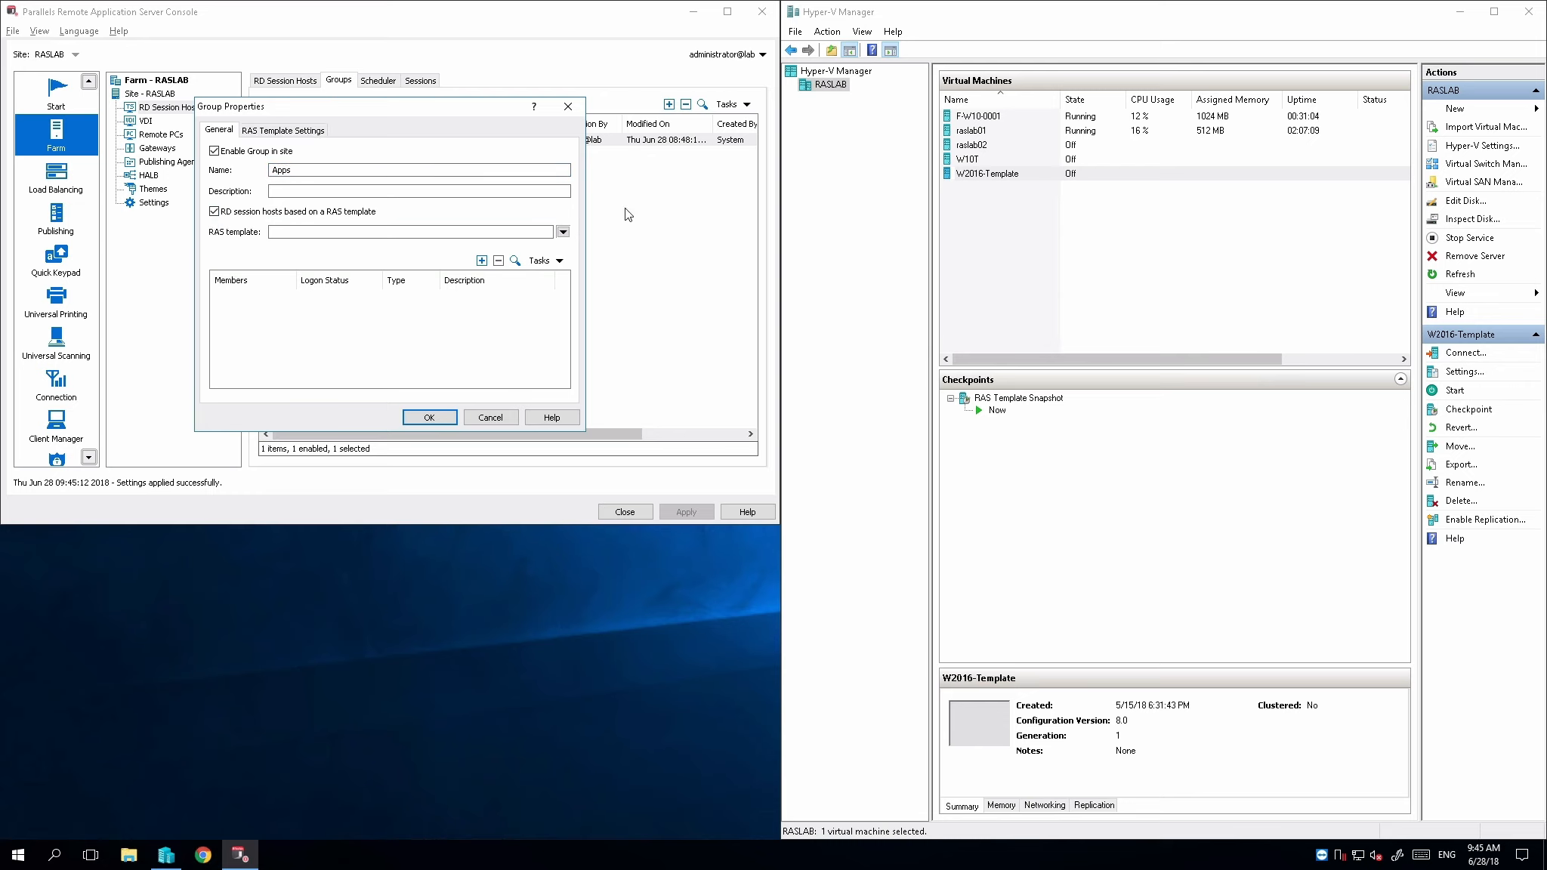
left_click(563, 232)
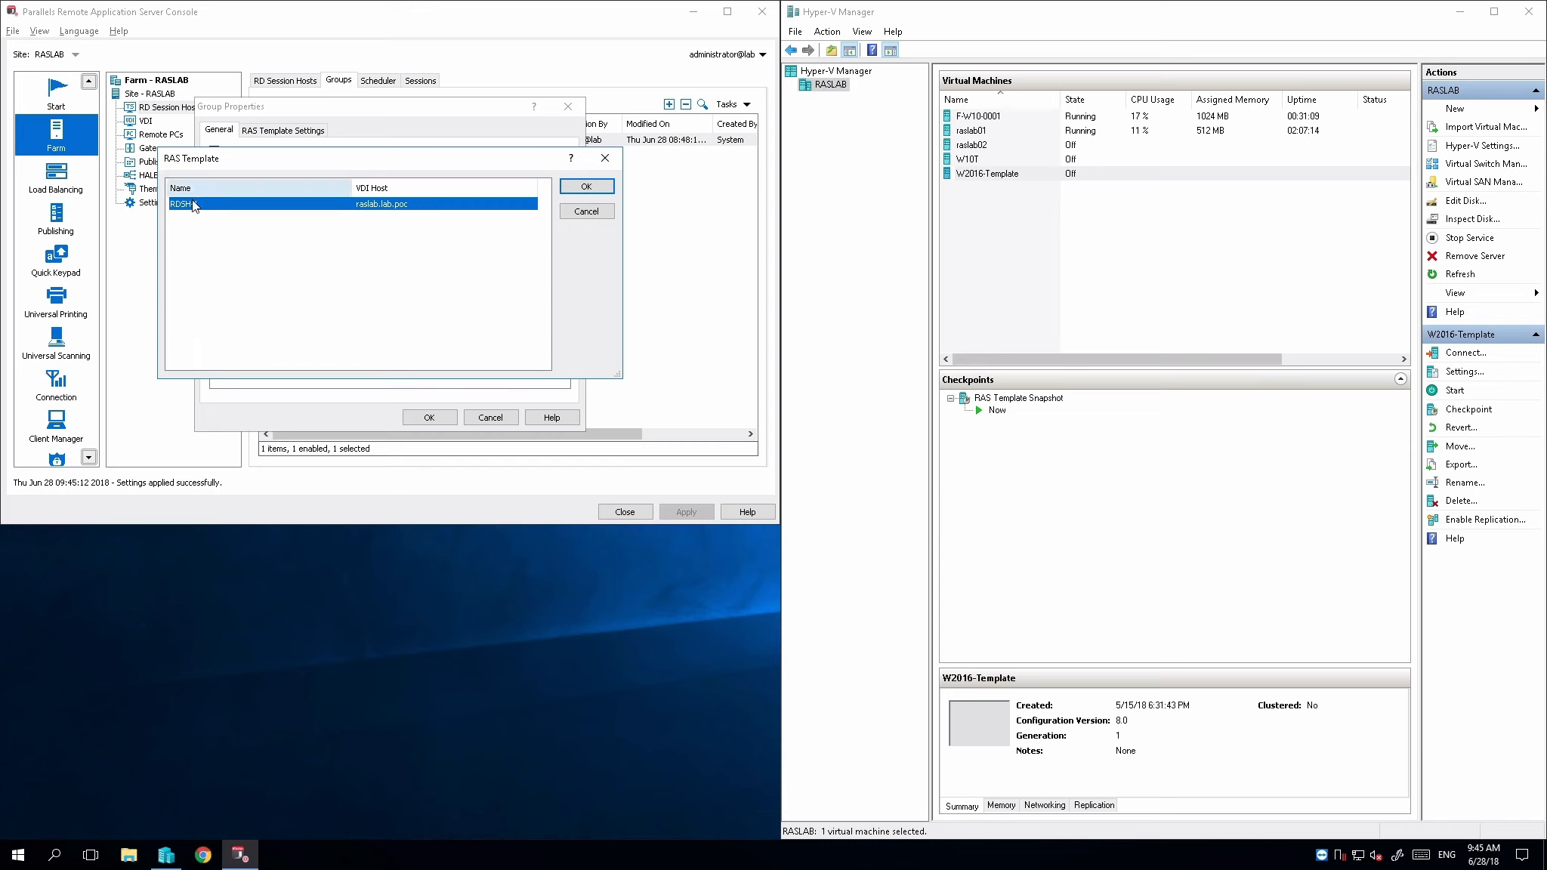
left_click(596, 190)
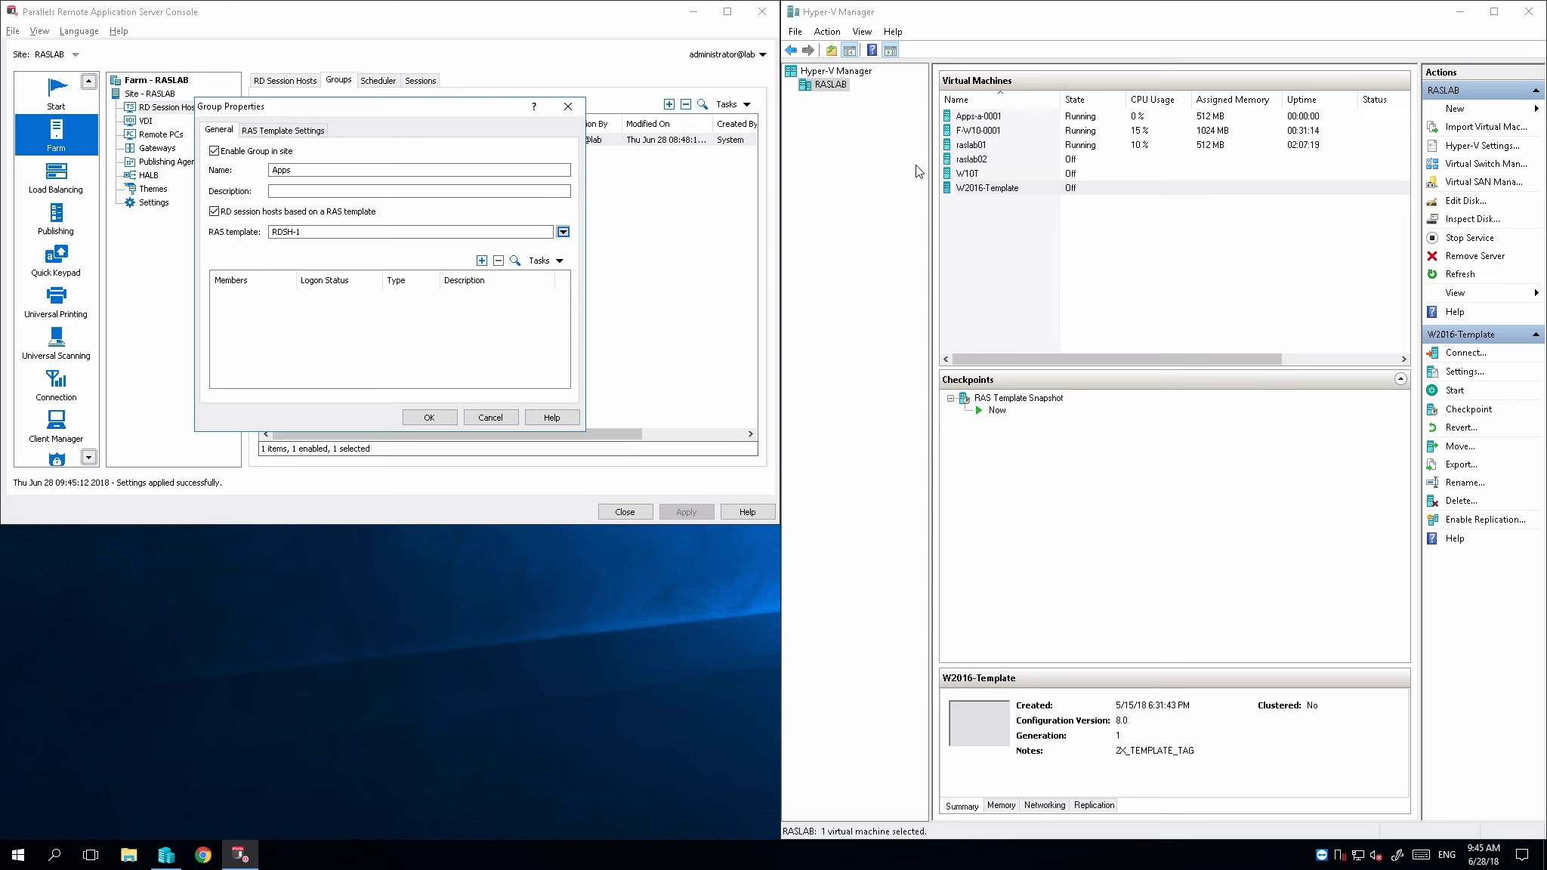
Set the Apps group to add 1 server per request, then save the group and apply the settings
left_click(288, 133)
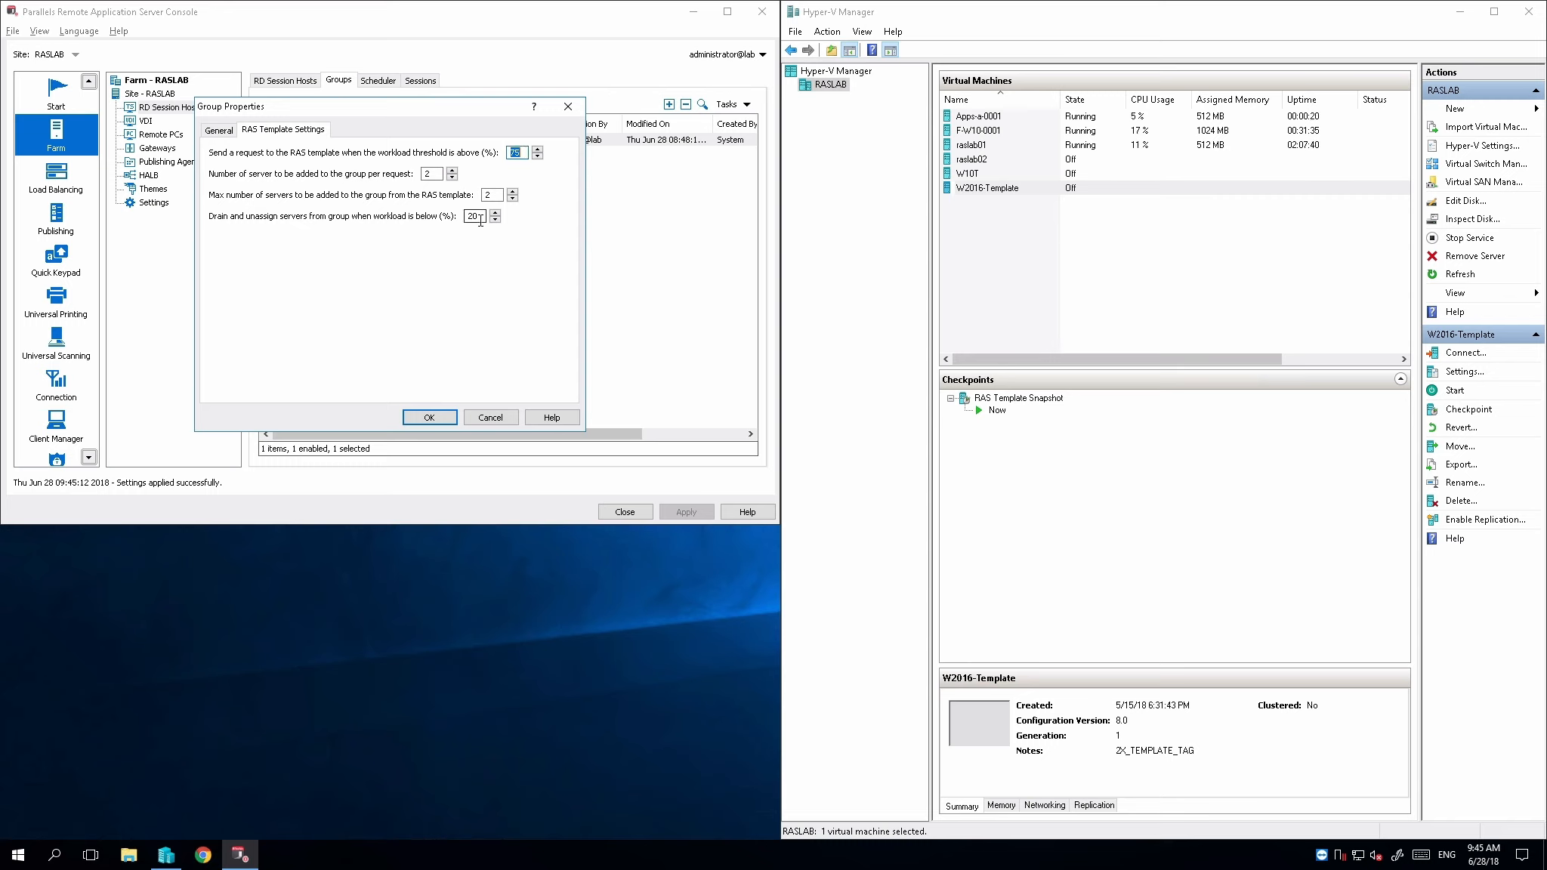
left_click(427, 173)
double_click(427, 174)
type("1")
left_click(433, 416)
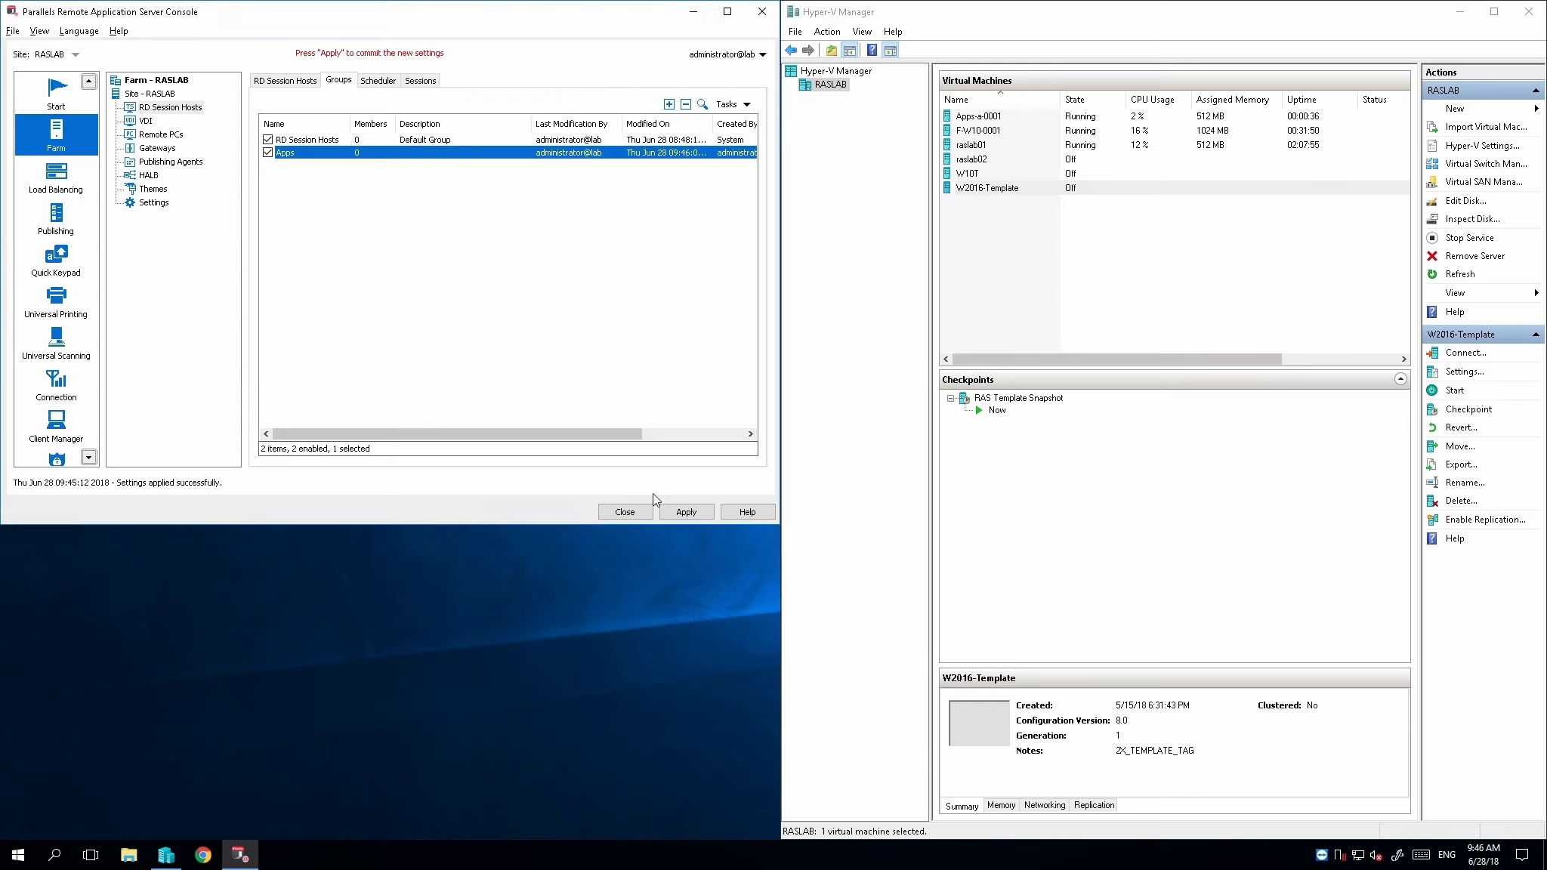
left_click(697, 516)
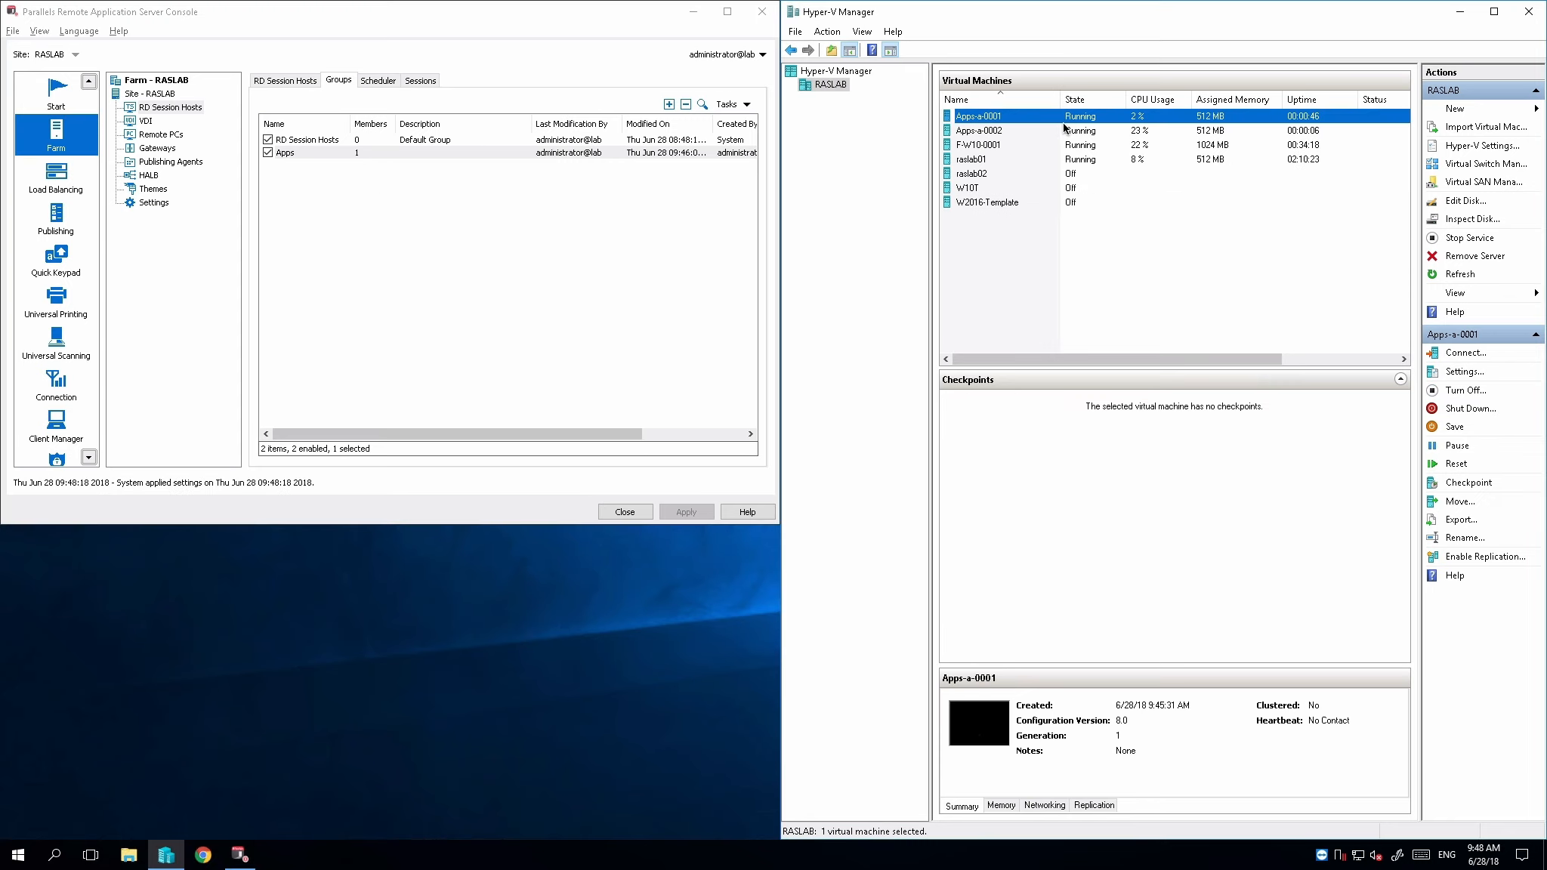
Check the members of the Apps group and the agent state in the RD session hosts list
left_click(357, 154)
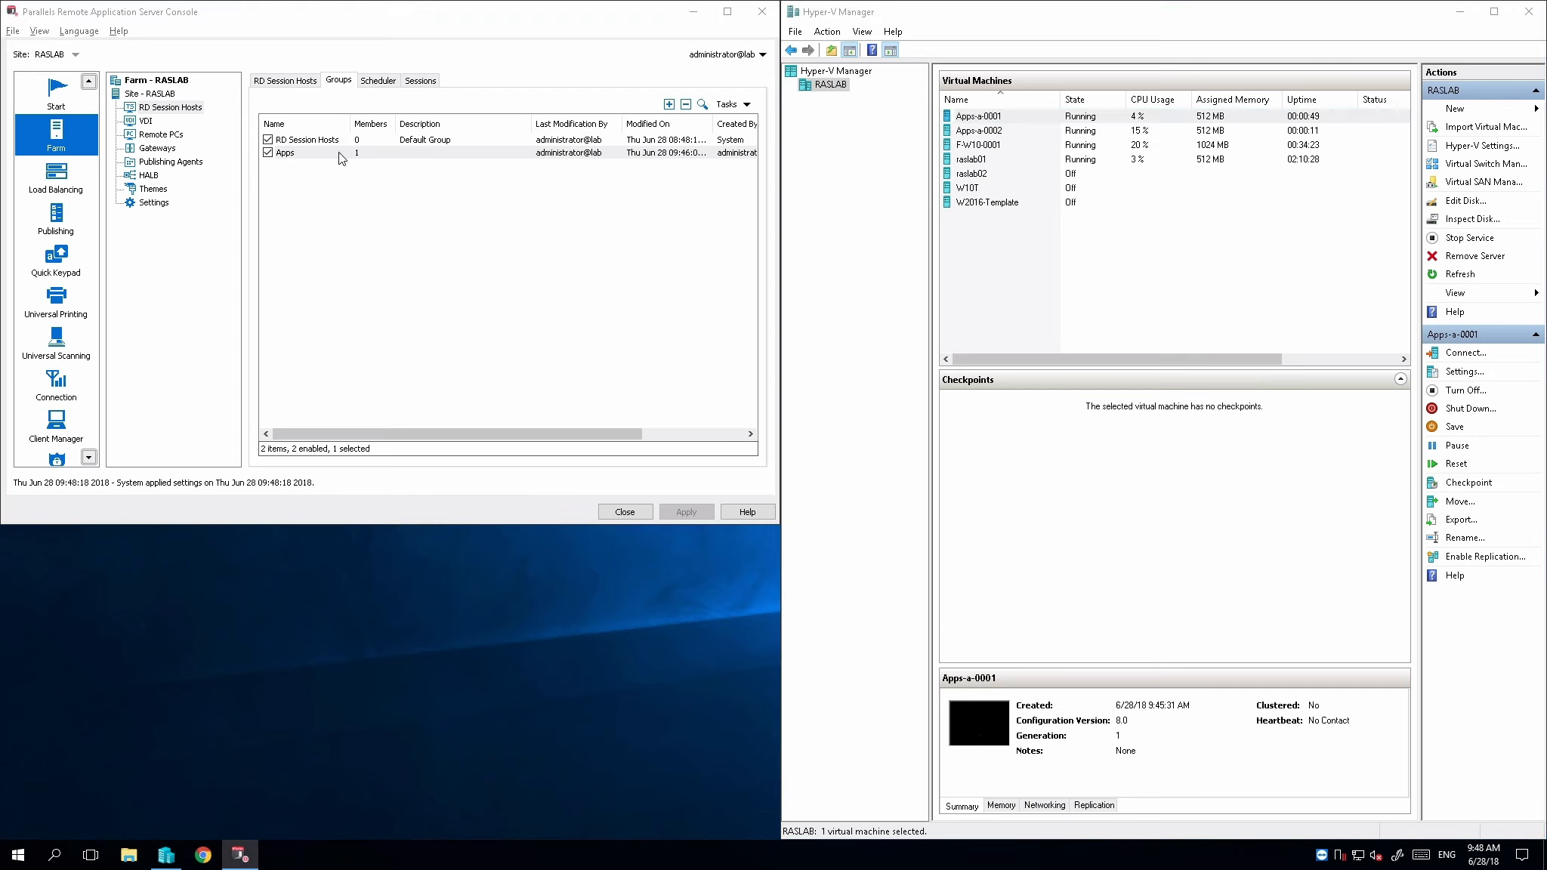
double_click(328, 154)
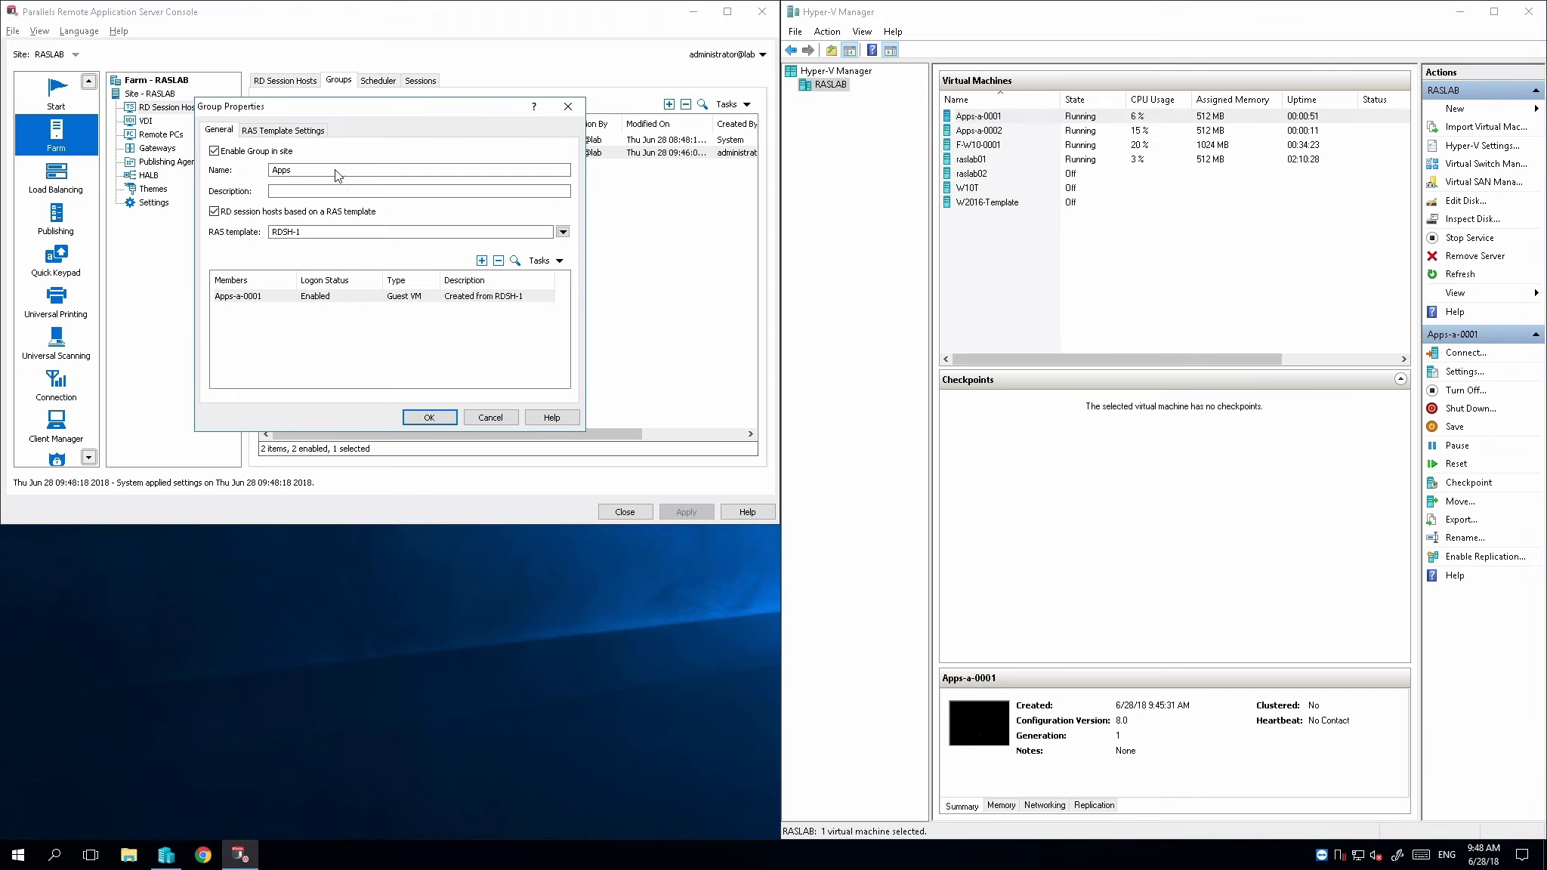
left_click(503, 423)
left_click(297, 83)
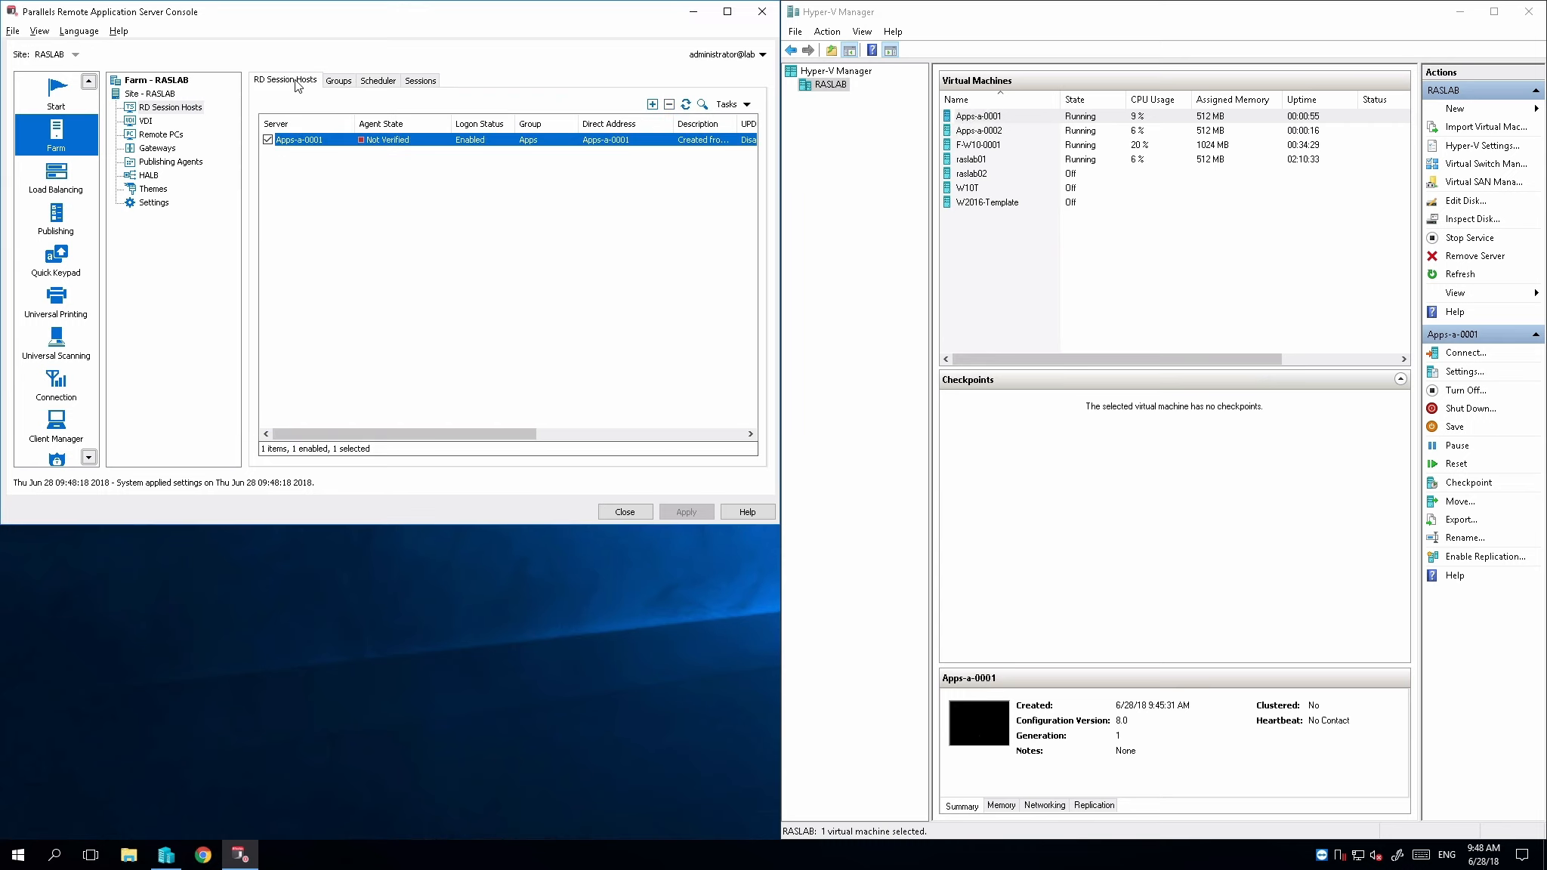